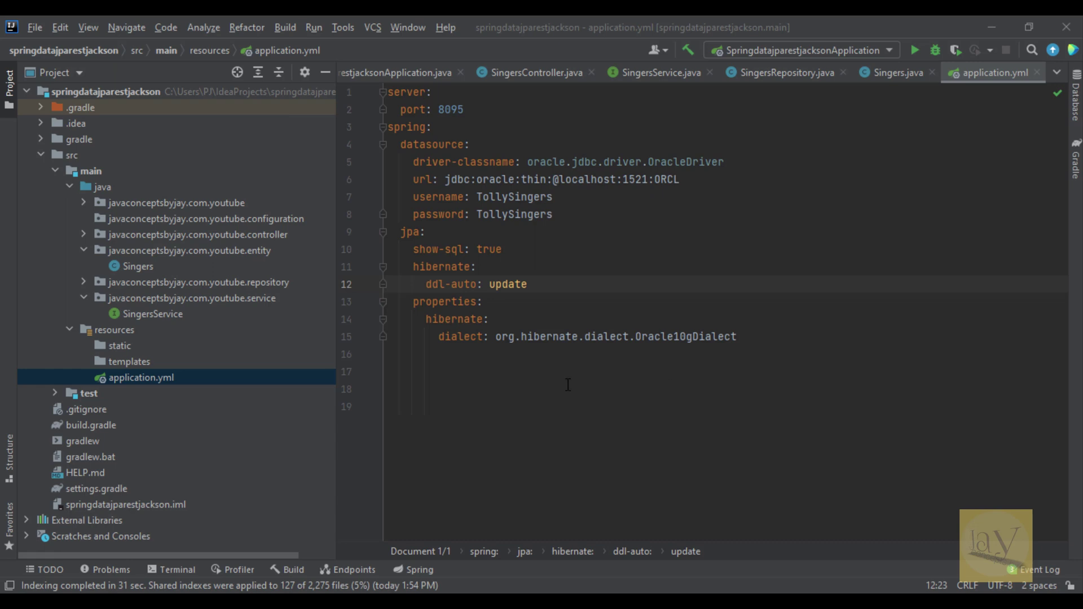
- Open Singers.java from the entity package in the Project tool window
{"action": "double_click", "coordinate": [144, 266]}
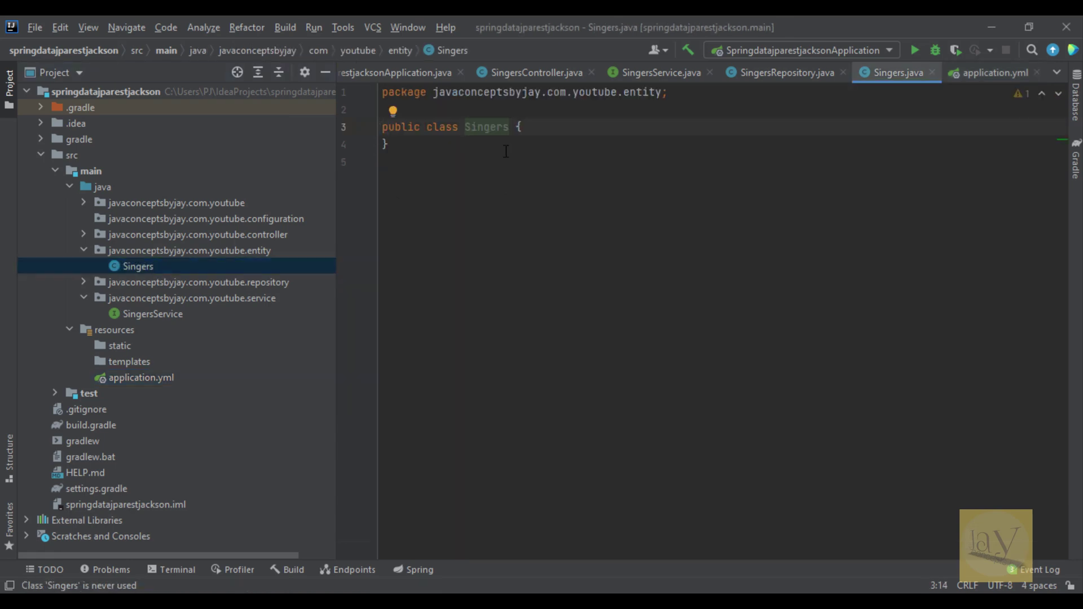
- Declare private String singersName, Integer singersPosition and double singersRemuneration in Singers
{"action": "left_click", "coordinate": [523, 129]}
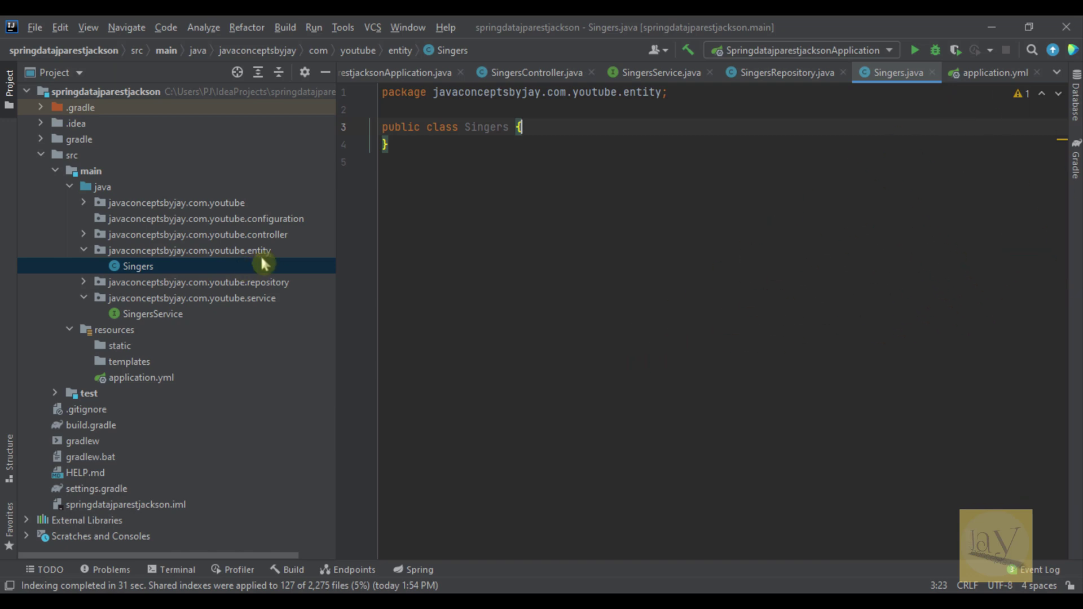
{"action": "key", "text": "Return"}
{"action": "type", "text": "private "}
{"action": "type", "text": "S"}
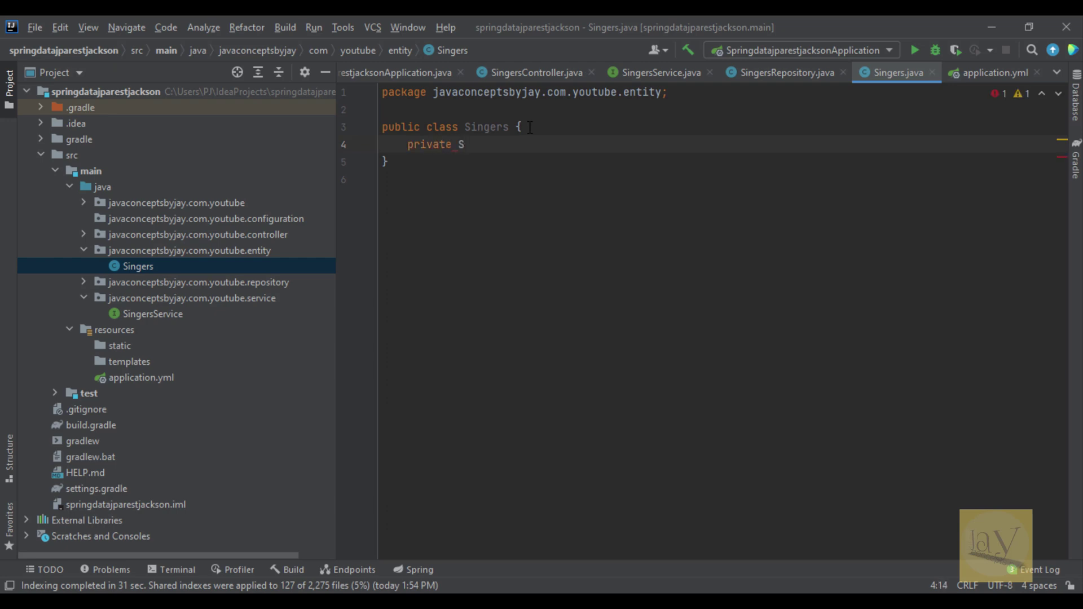
{"action": "type", "text": "tring"}
{"action": "type", "text": " singers"}
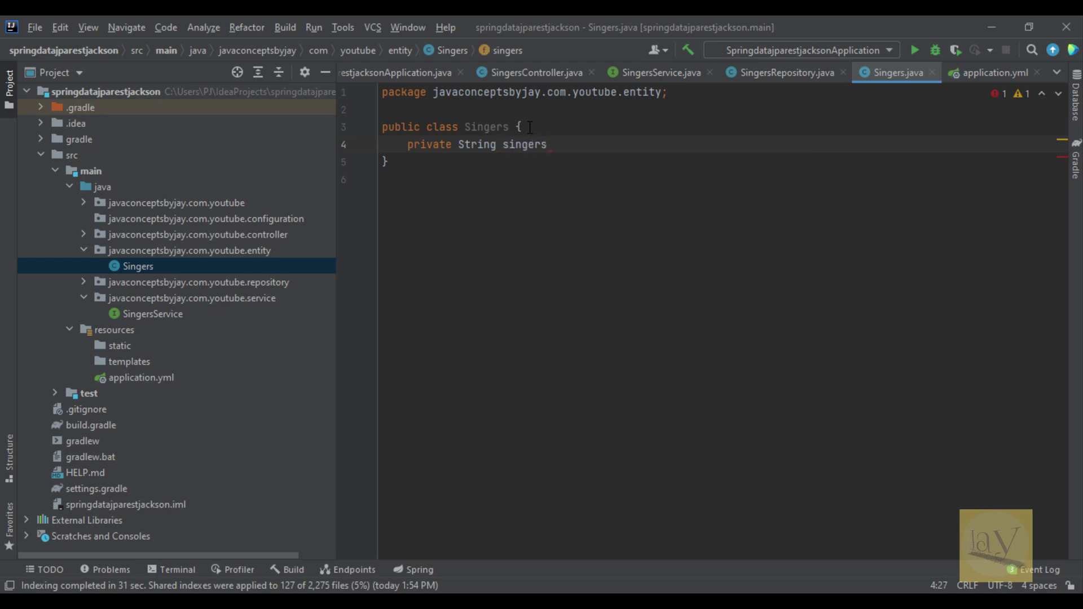
{"action": "type", "text": "Name"}
{"action": "type", "text": ";"}
{"action": "key", "text": "Return"}
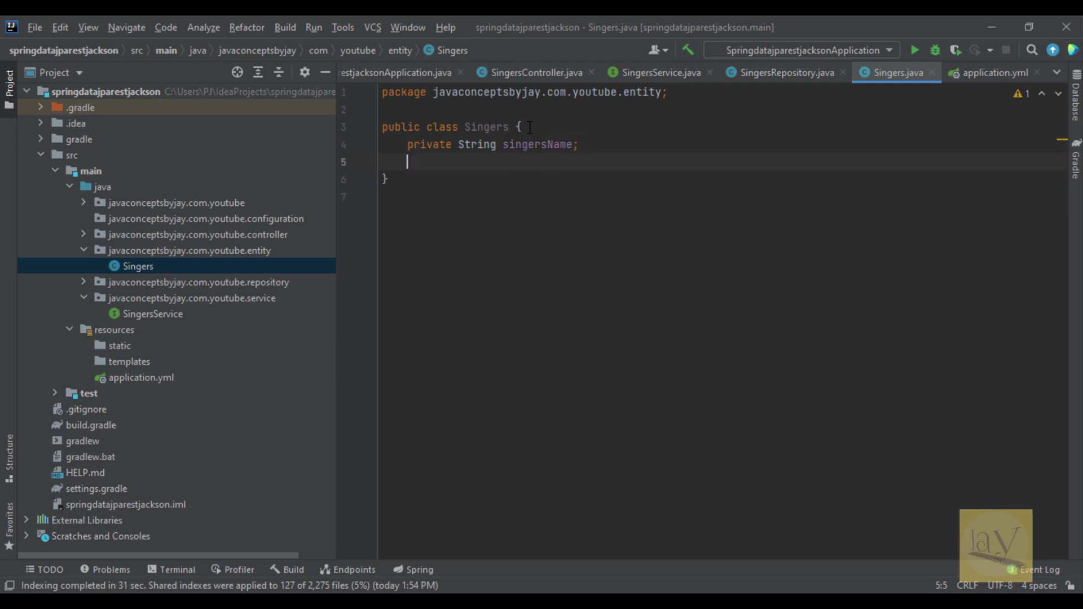
{"action": "type", "text": "pr"}
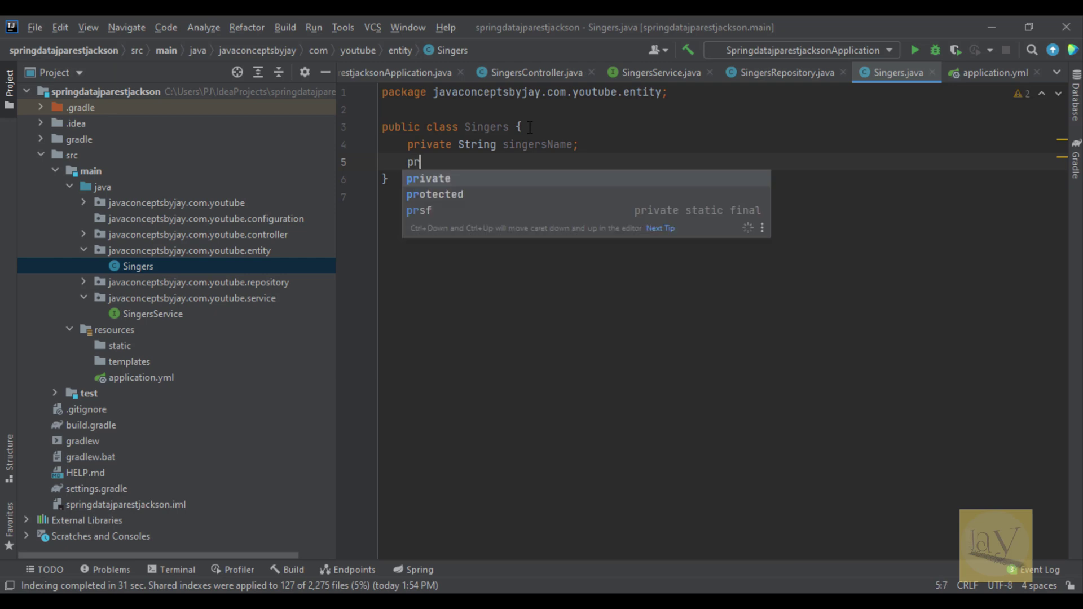
{"action": "type", "text": "ivate"}
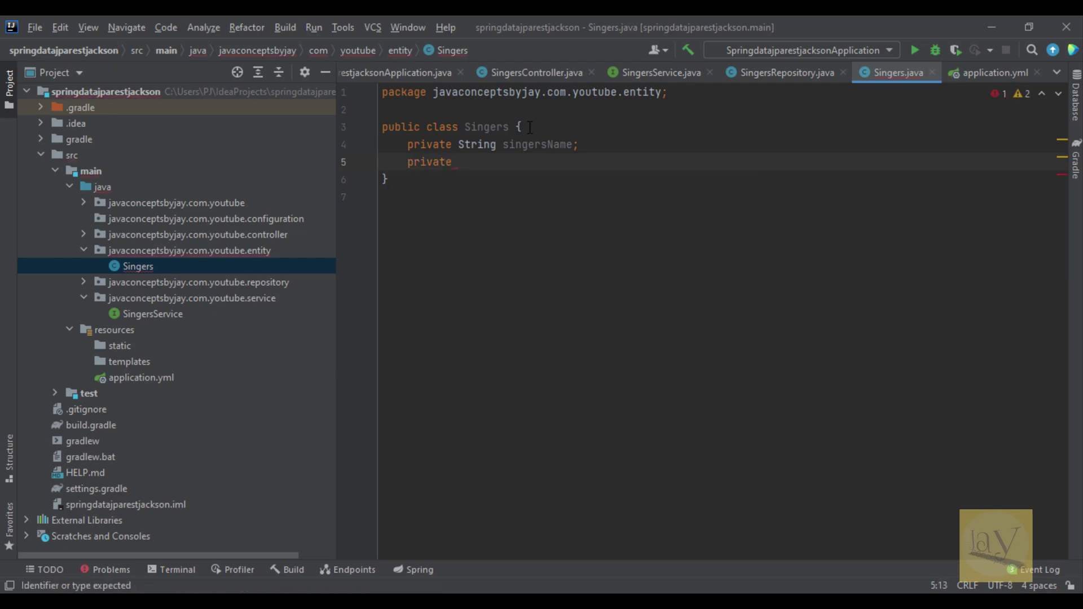
{"action": "type", "text": " Integer "}
{"action": "type", "text": "singersPosition;"}
{"action": "key", "text": "Return"}
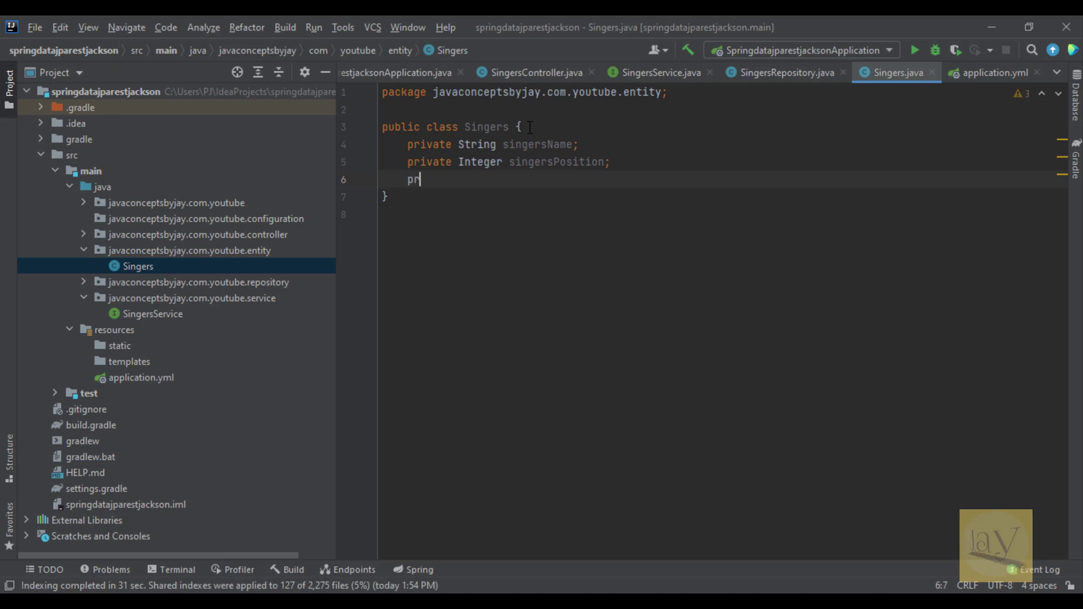
{"action": "type", "text": "private "}
{"action": "type", "text": "double singers"}
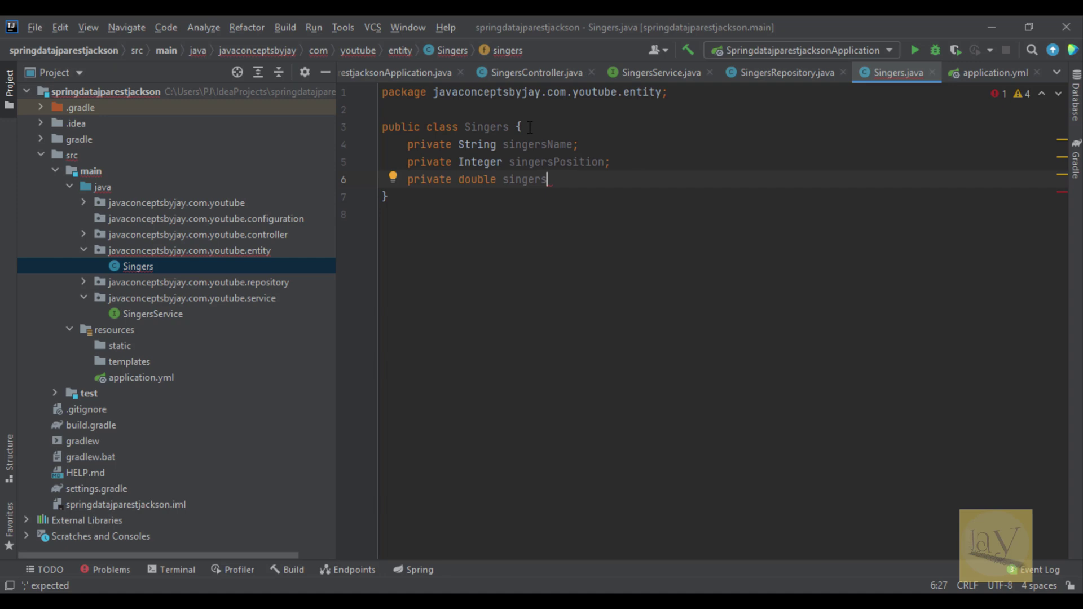
{"action": "type", "text": "Remuneration"}
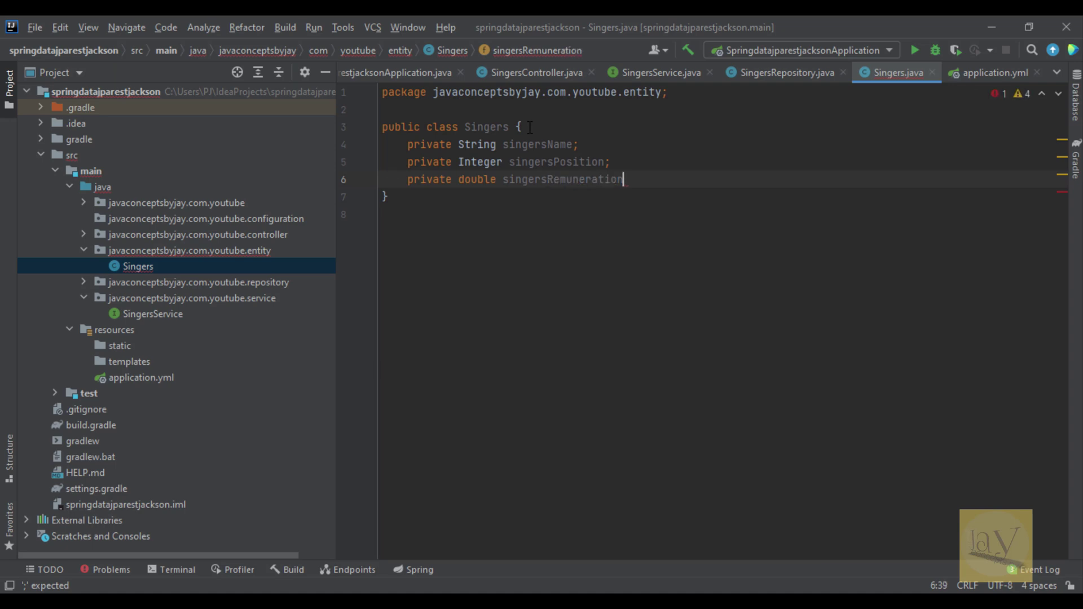
{"action": "type", "text": ";"}
{"action": "left_click", "coordinate": [599, 145]}
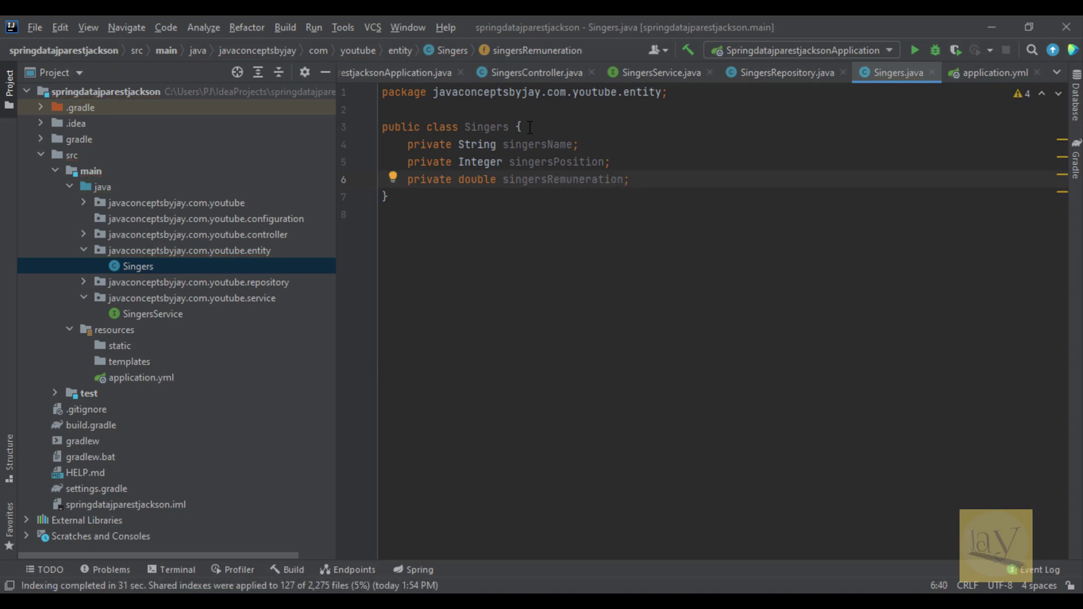
{"action": "key", "text": "Return"}
{"action": "type", "text": "@"}
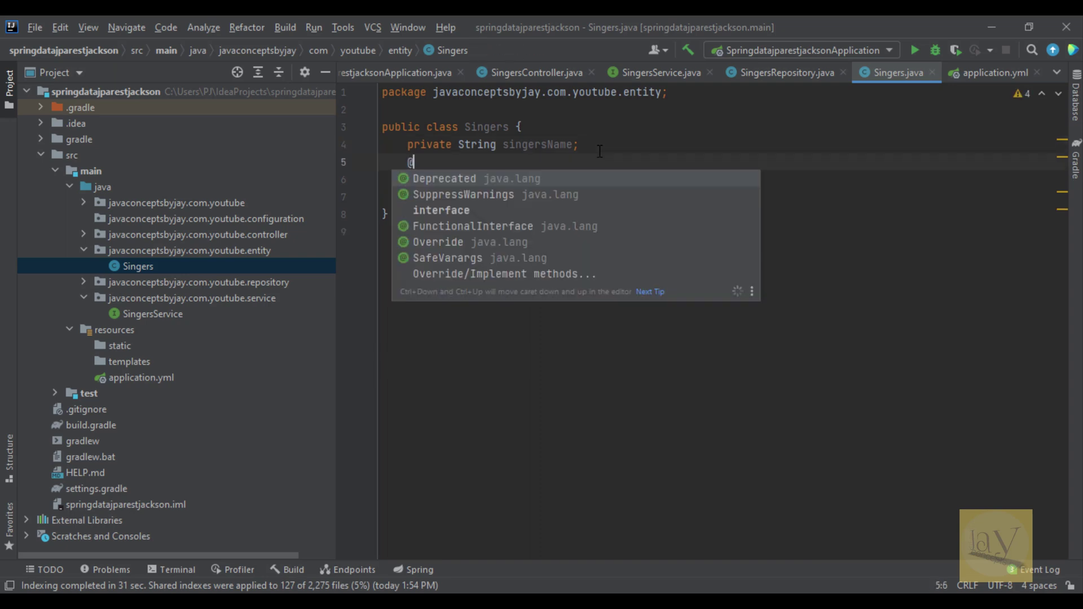
{"action": "type", "text": "I"}
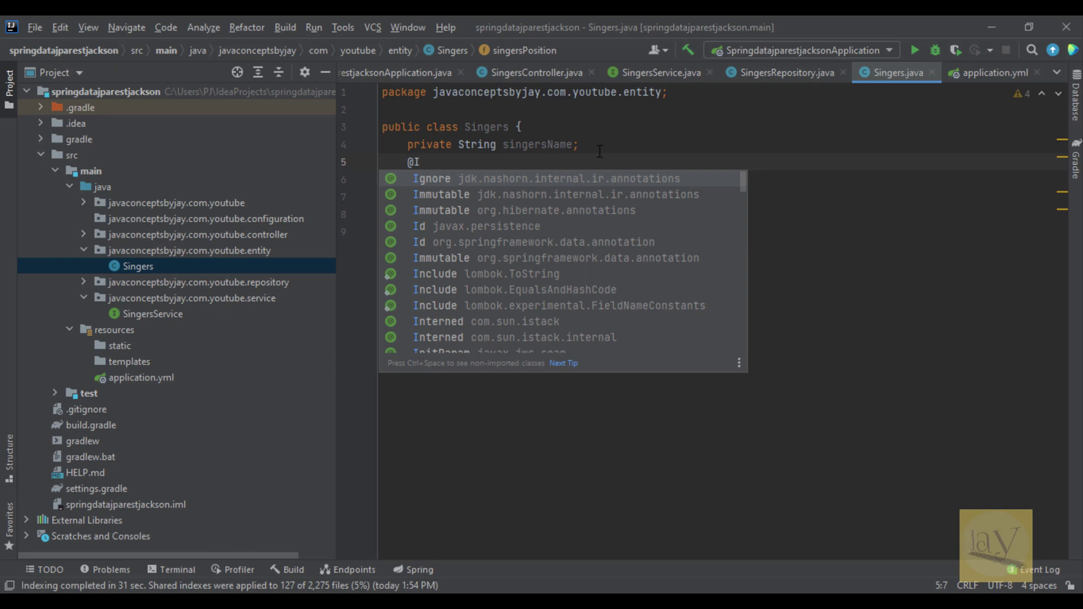
{"action": "type", "text": "d"}
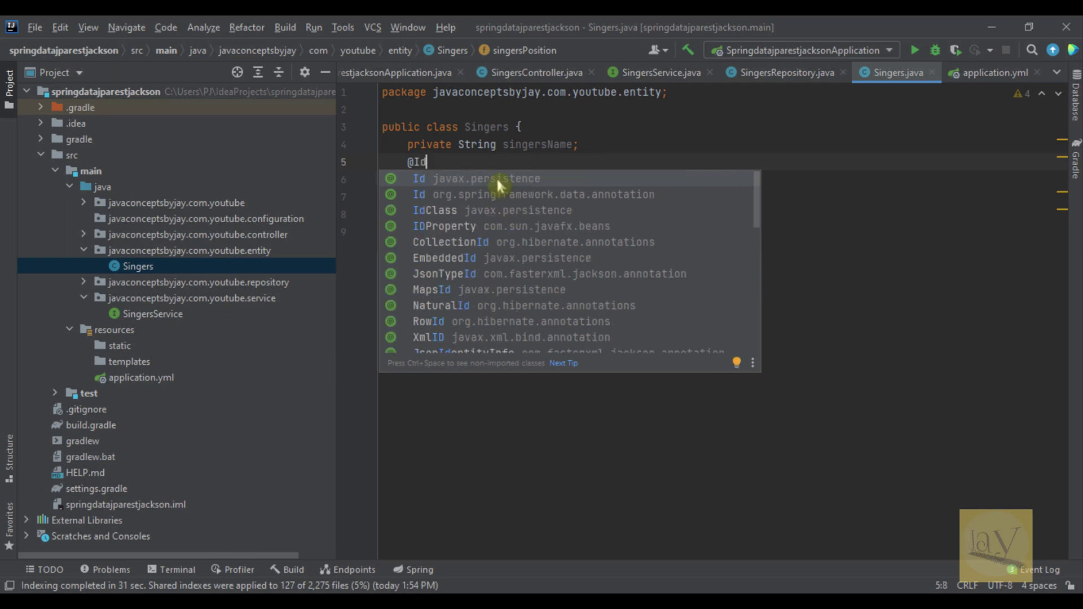
{"action": "left_click", "coordinate": [495, 177]}
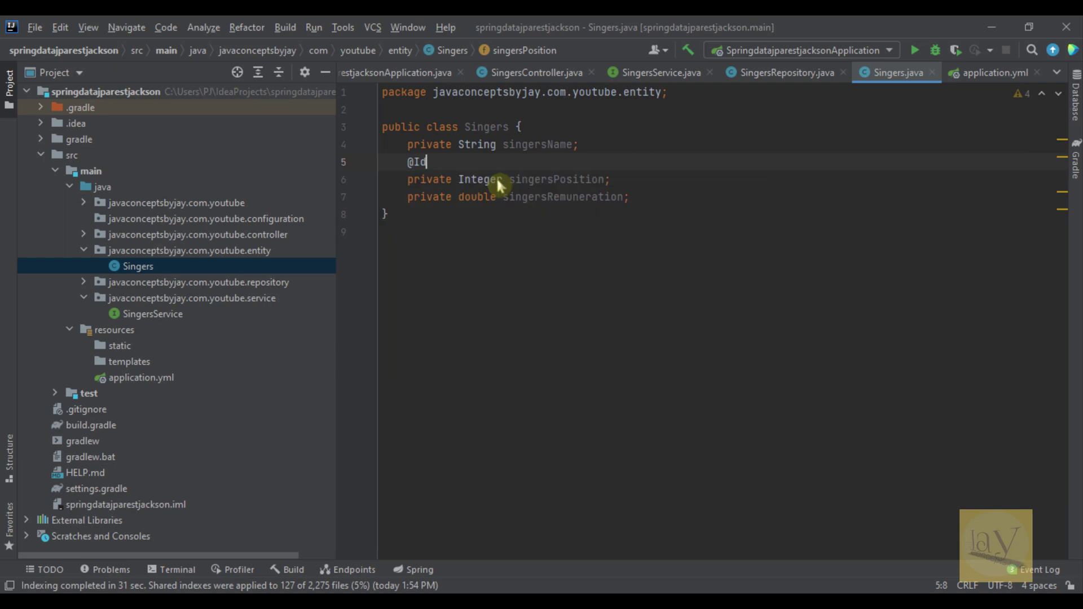
{"action": "left_click", "coordinate": [673, 265]}
{"action": "left_click", "coordinate": [412, 148]}
{"action": "key", "text": "Return"}
{"action": "type", "text": "@"}
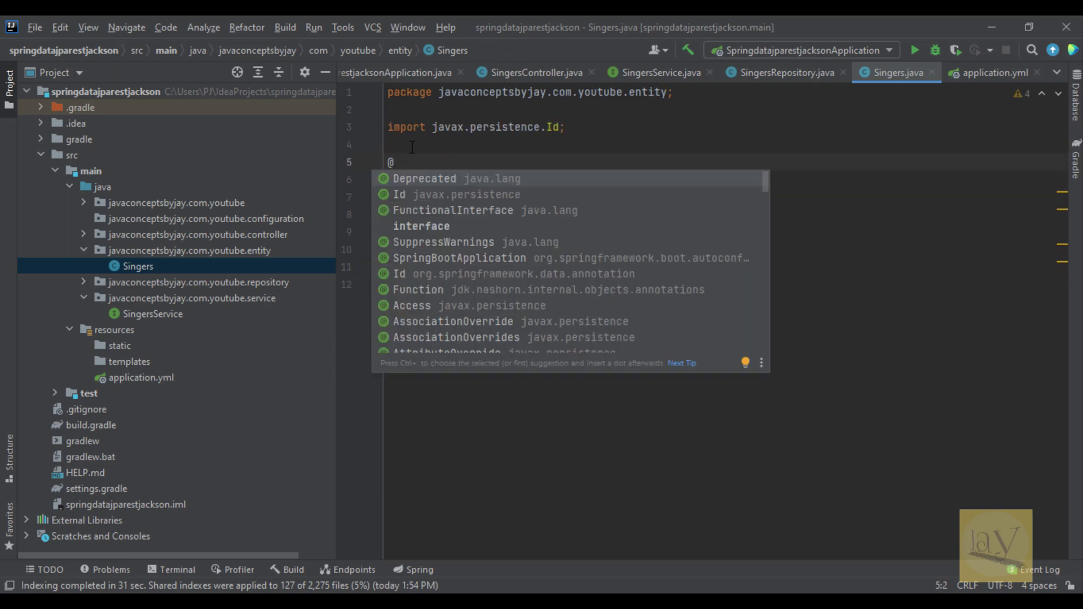
{"action": "type", "text": "Entity"}
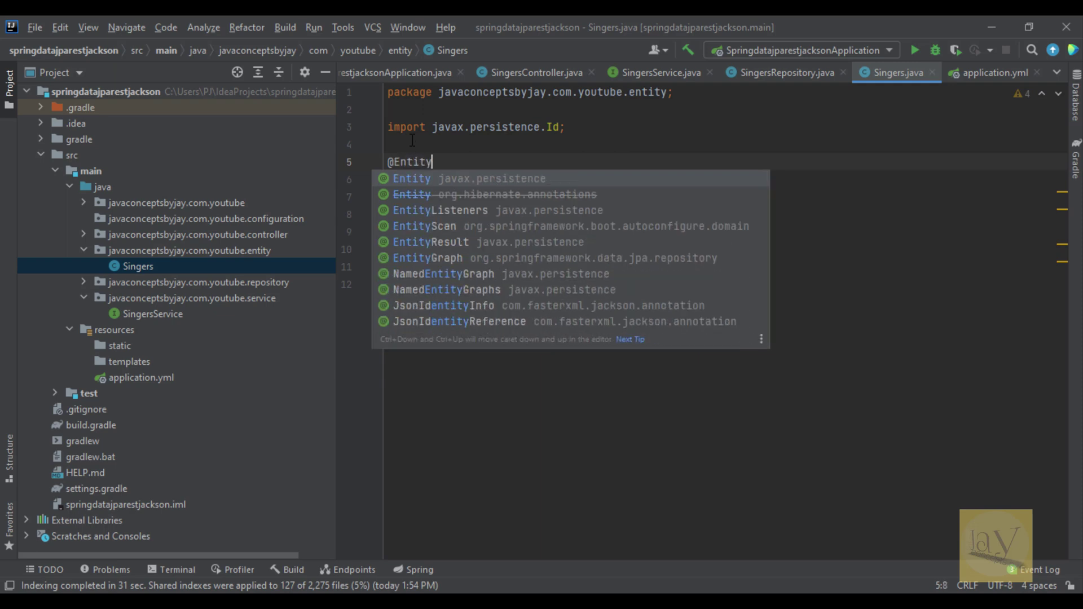
{"action": "left_click", "coordinate": [427, 179]}
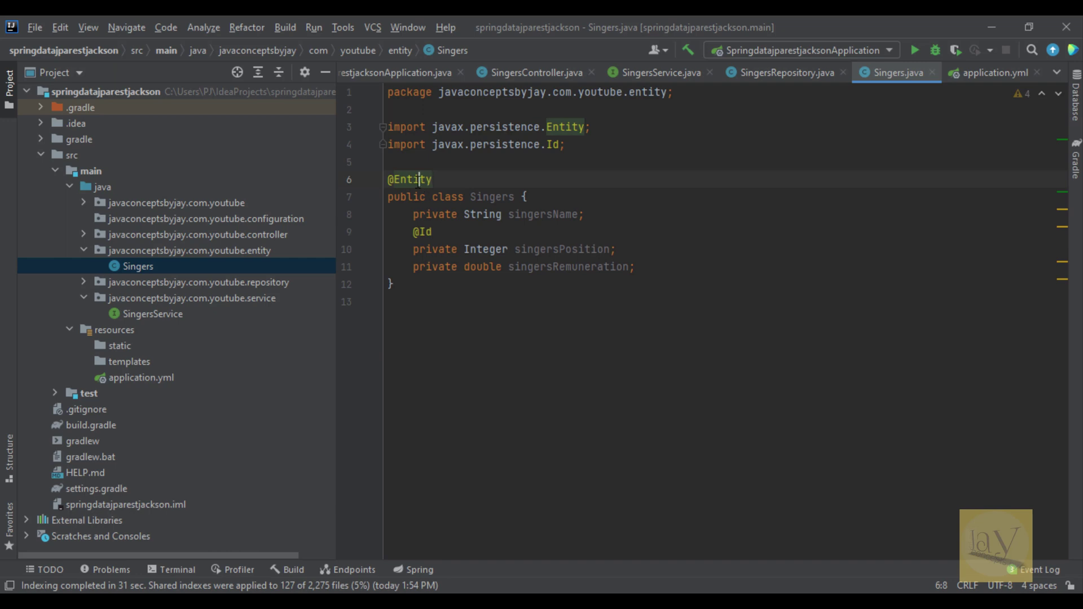
{"action": "left_click", "coordinate": [419, 180], "text": "ctrl"}
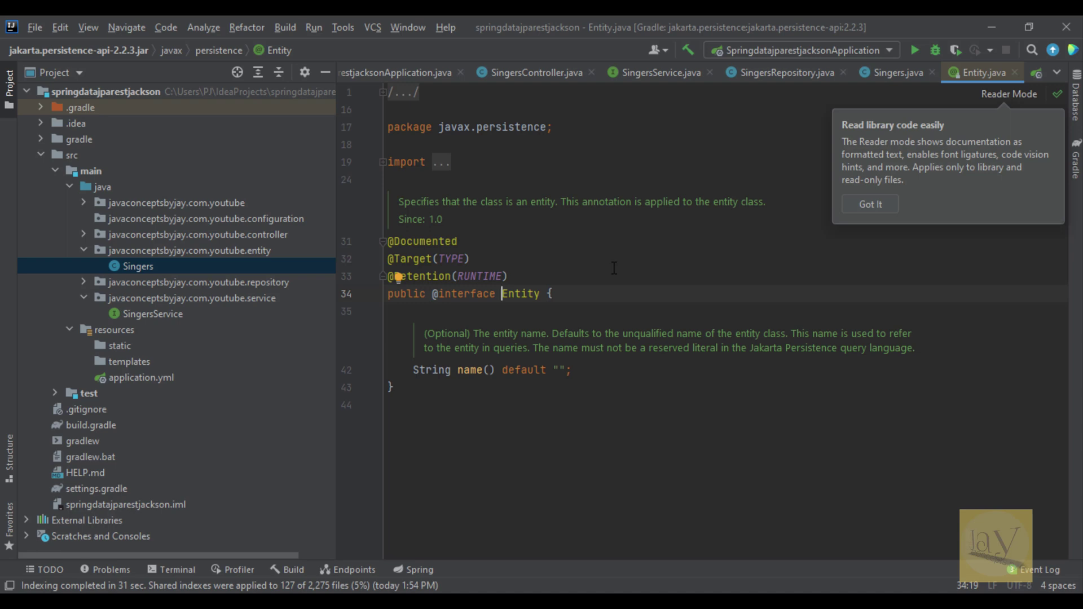
- Select the Entity description, then close Entity.java to return to Singers
{"action": "triple_click", "coordinate": [544, 199]}
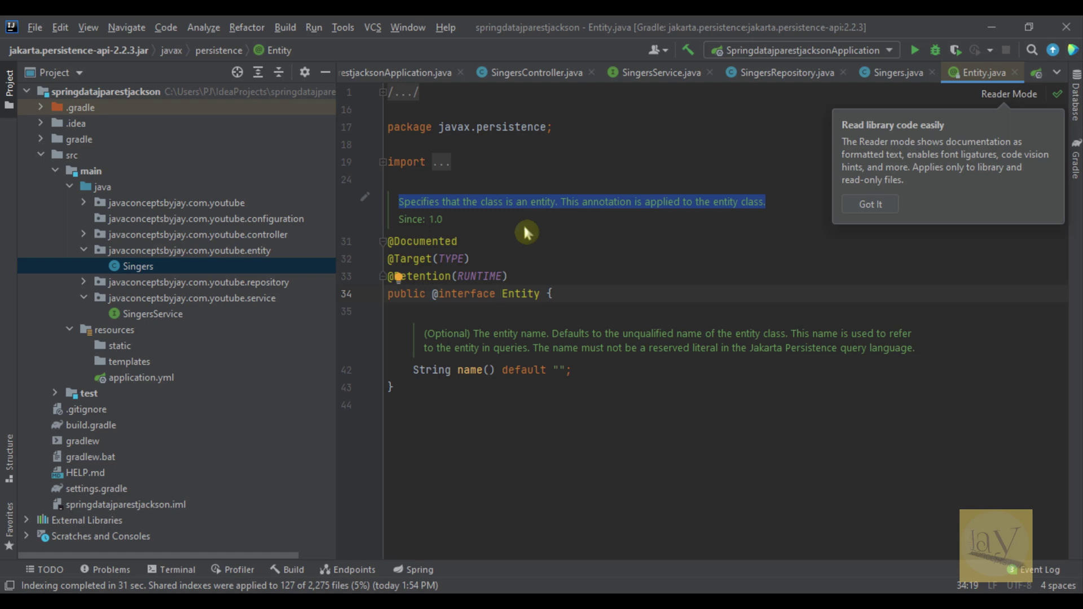
{"action": "left_click", "coordinate": [595, 215]}
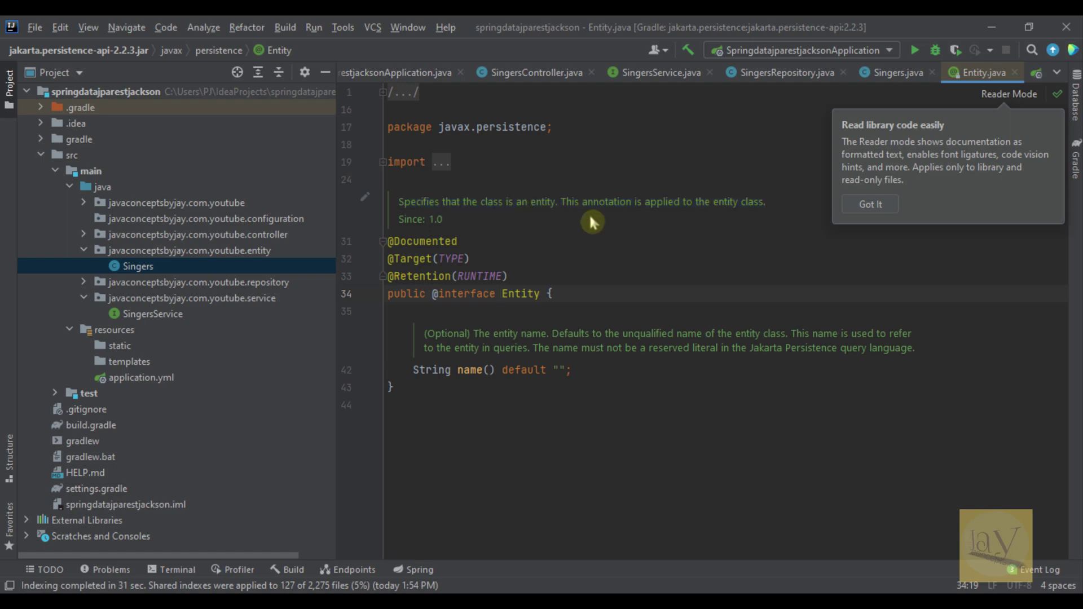
{"action": "left_click", "coordinate": [1014, 74]}
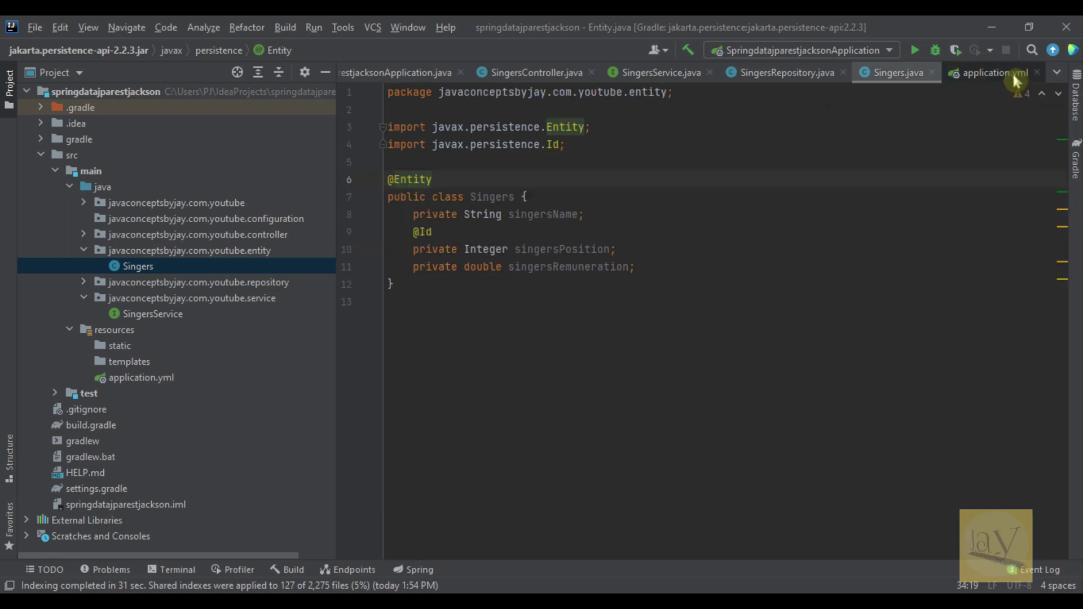
{"action": "left_click", "coordinate": [428, 231], "text": "ctrl"}
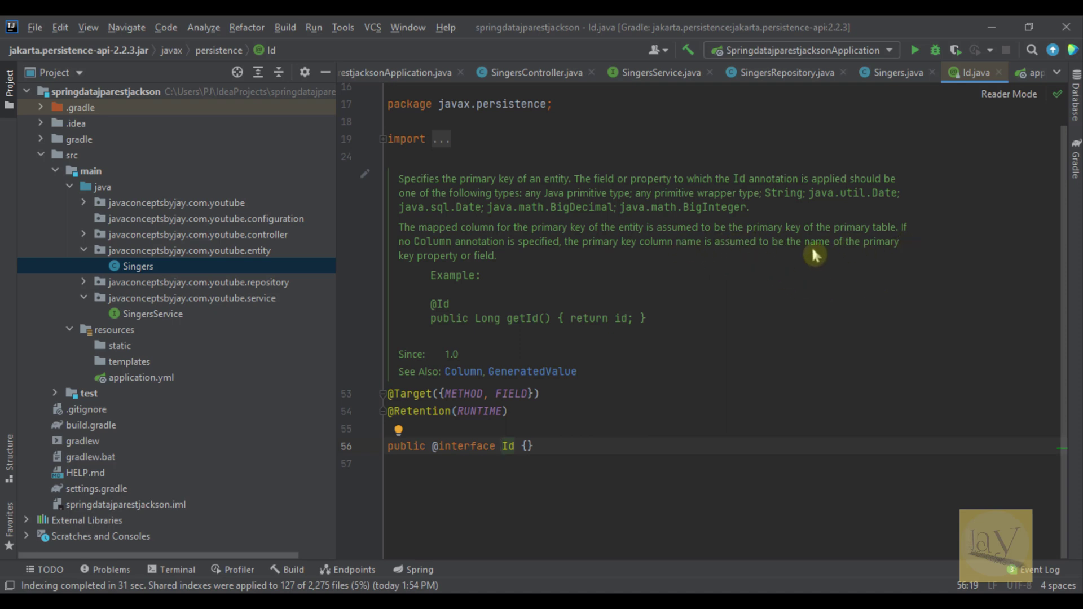
{"action": "left_click", "coordinate": [998, 72]}
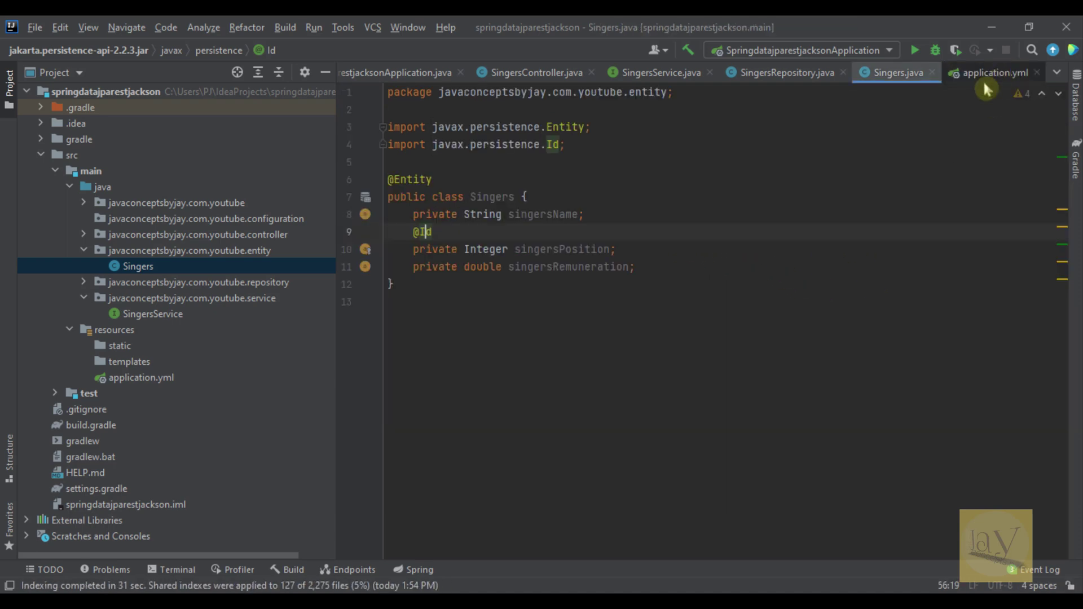
{"action": "left_click", "coordinate": [703, 196]}
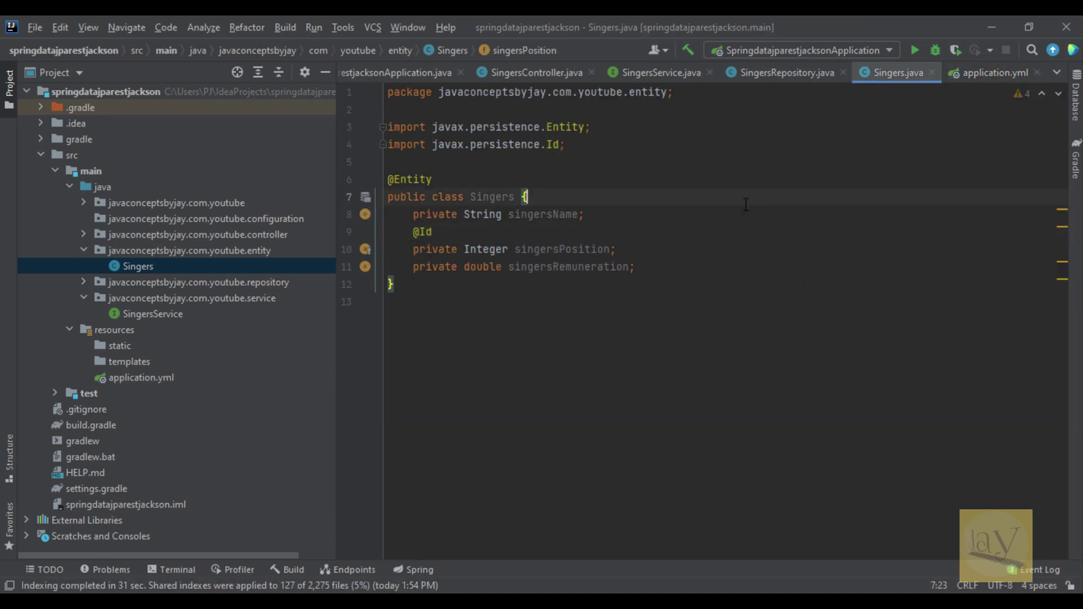
{"action": "left_click", "coordinate": [426, 233], "text": "ctrl"}
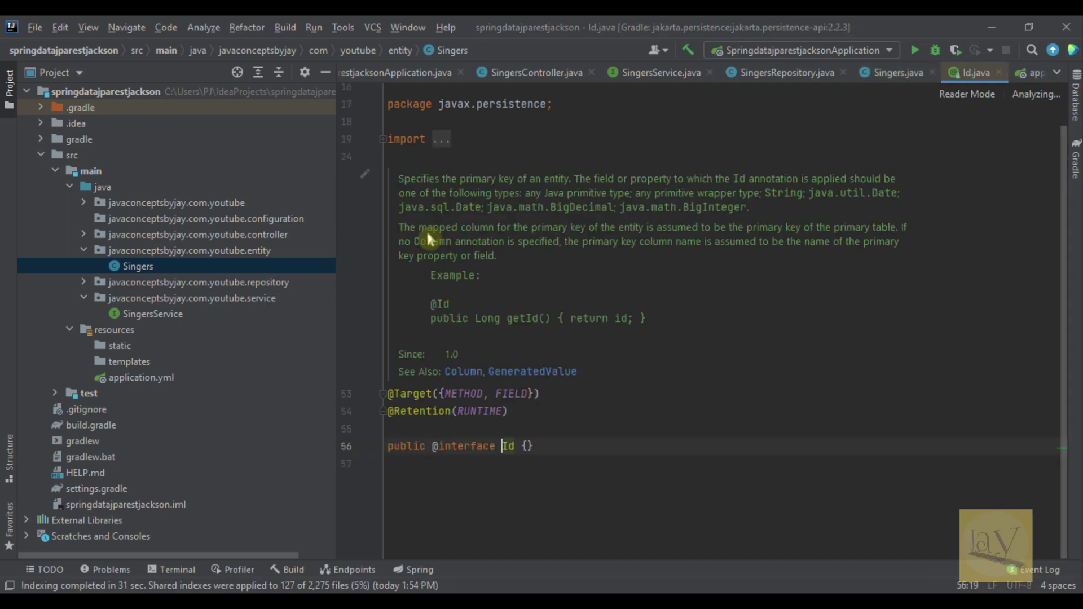
{"action": "left_click", "coordinate": [999, 72]}
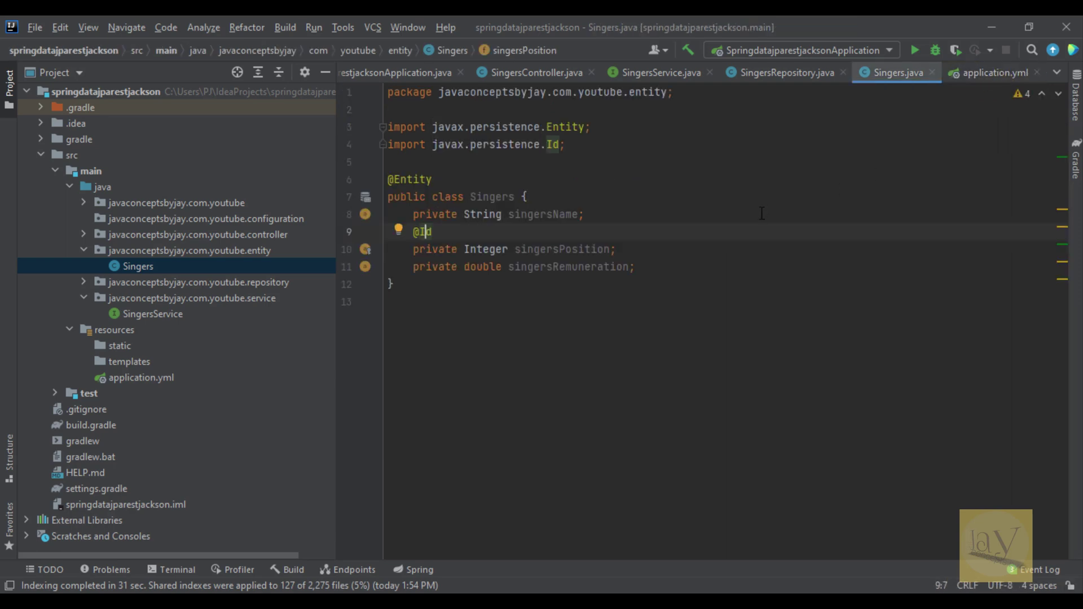
{"action": "left_click", "coordinate": [399, 161]}
{"action": "key", "text": "Return"}
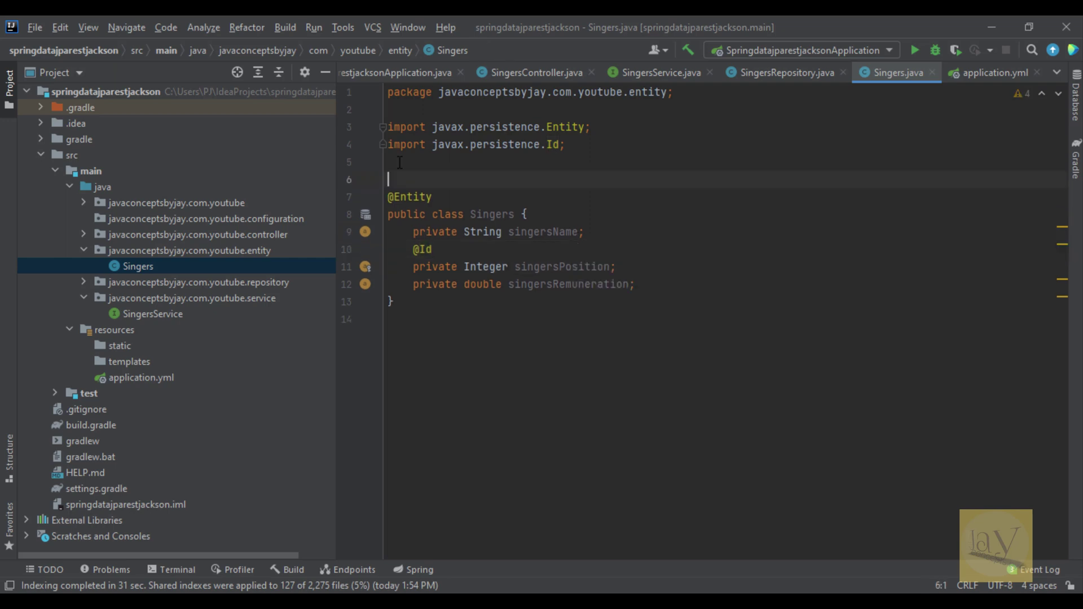
{"action": "type", "text": "@Table"}
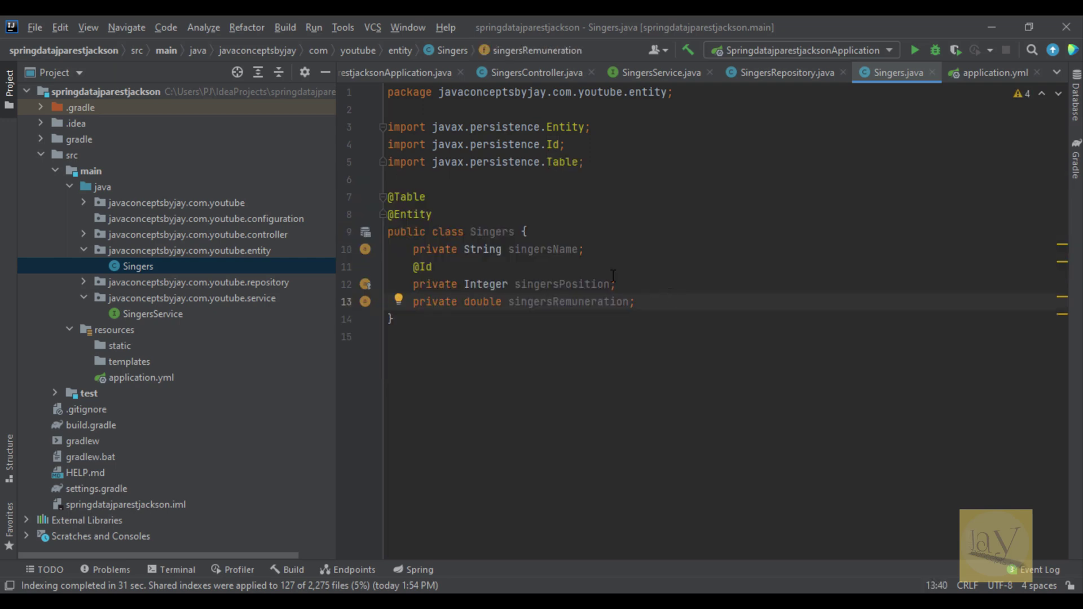
{"action": "left_click", "coordinate": [622, 283]}
{"action": "key", "text": "shift+Up"}
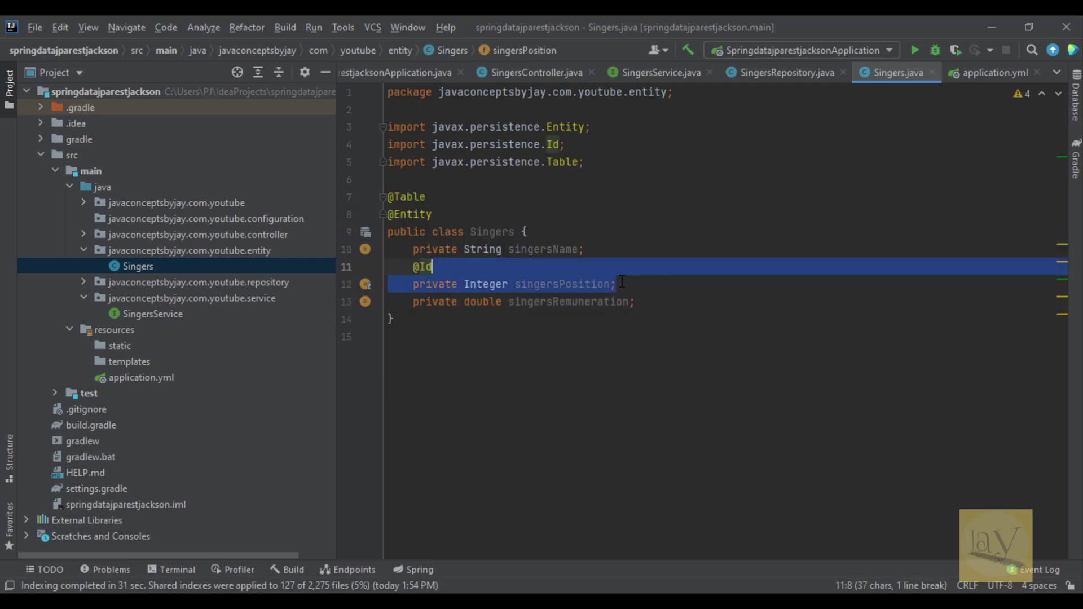
{"action": "key", "text": "shift+Left"}
{"action": "key", "text": "shift+Left"}
{"action": "key", "text": "shift+Left"}
{"action": "key", "text": "ctrl+x"}
{"action": "key", "text": "Up"}
{"action": "key", "text": "End"}
{"action": "key", "text": "Return"}
{"action": "key", "text": "ctrl+v"}
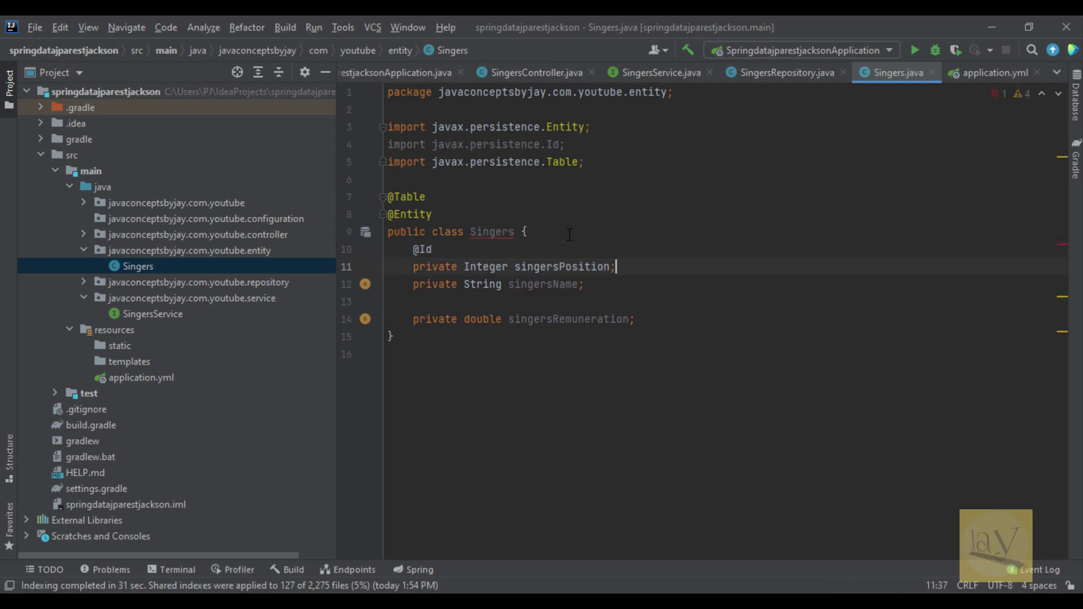
{"action": "left_click", "coordinate": [526, 295]}
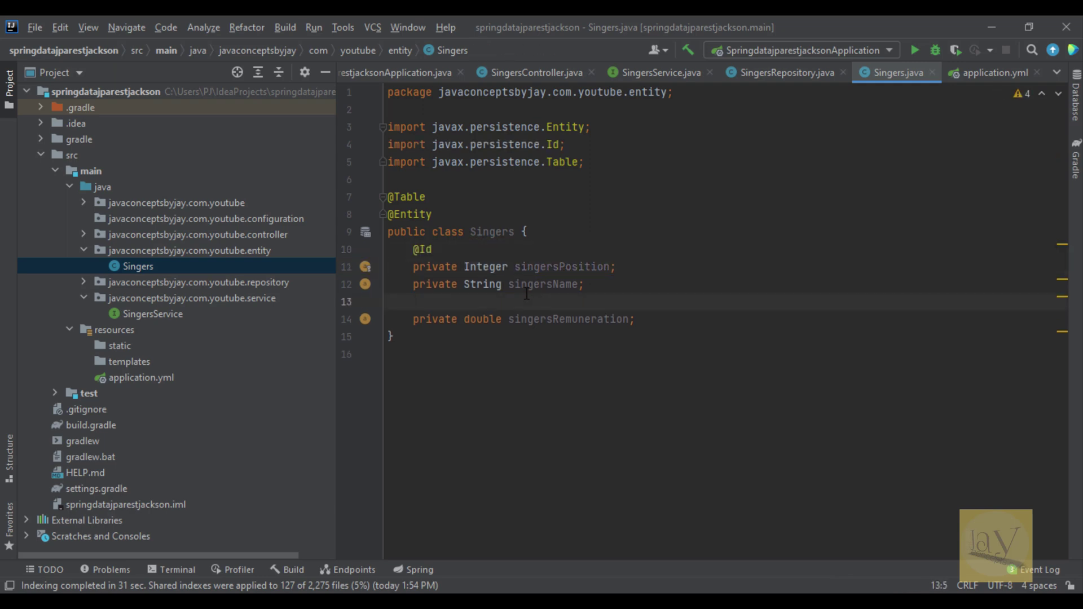
{"action": "key", "text": "BackSpace"}
{"action": "left_click", "coordinate": [621, 267]}
{"action": "key", "text": "Return"}
{"action": "type", "text": "@"}
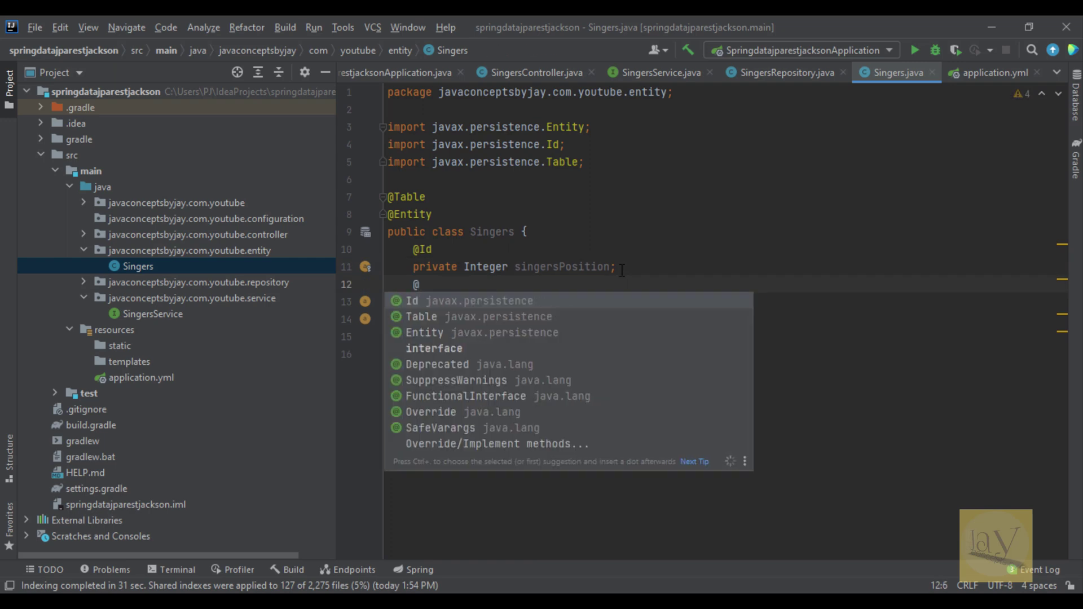
{"action": "type", "text": "Col"}
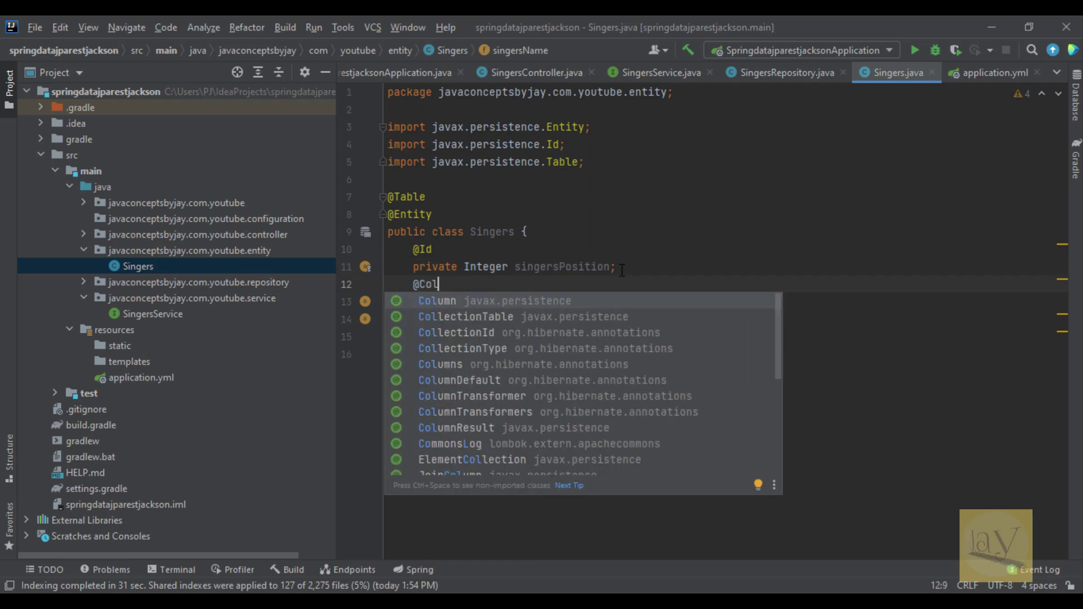
{"action": "key", "text": "Return"}
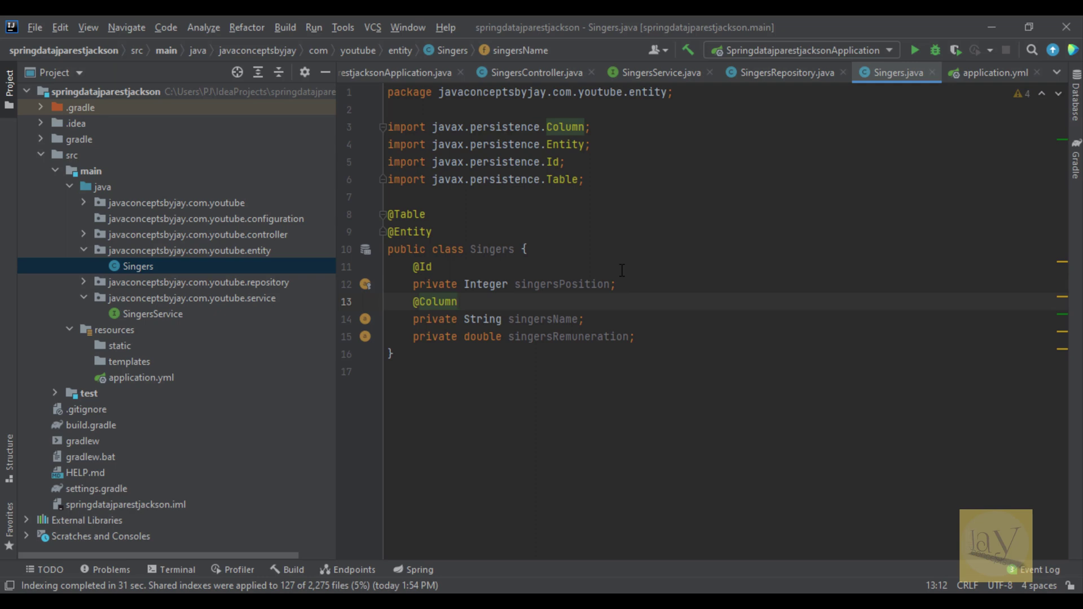
{"action": "type", "text": "("}
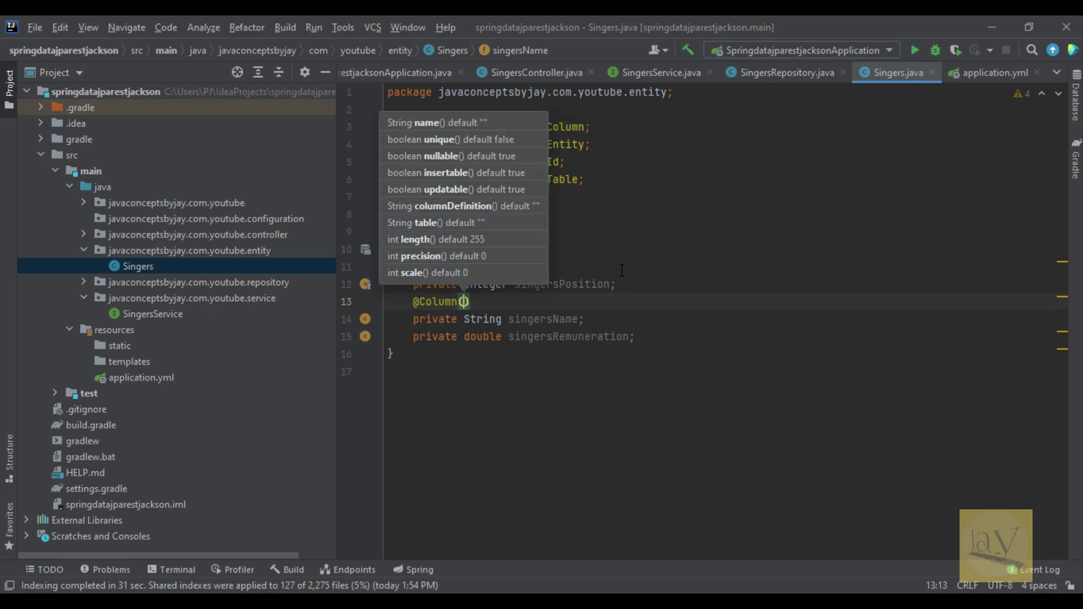
{"action": "type", "text": "len"}
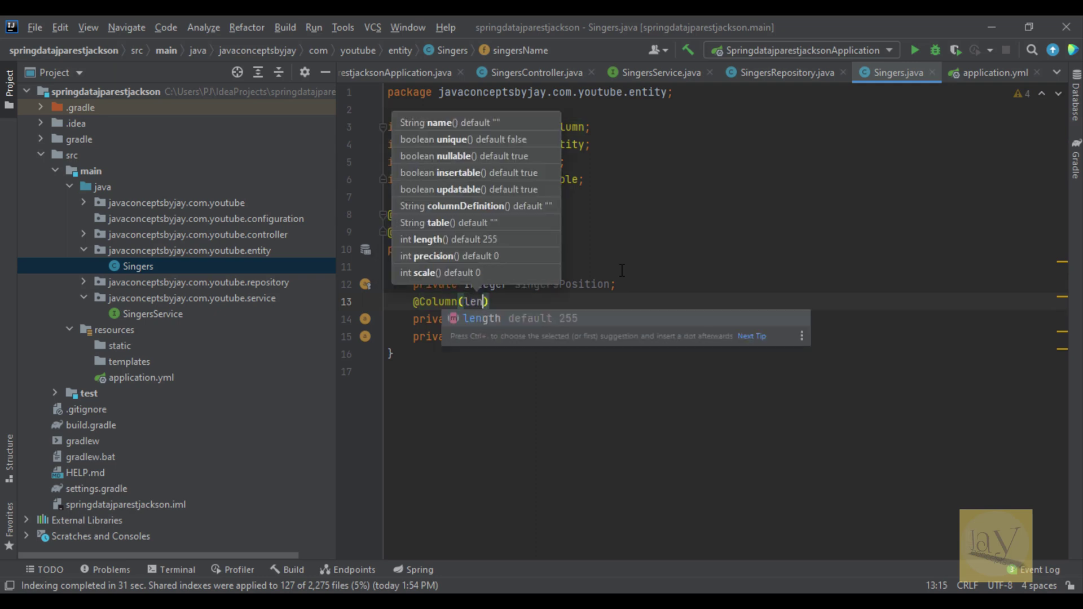
{"action": "type", "text": "gth"}
{"action": "key", "text": "Return"}
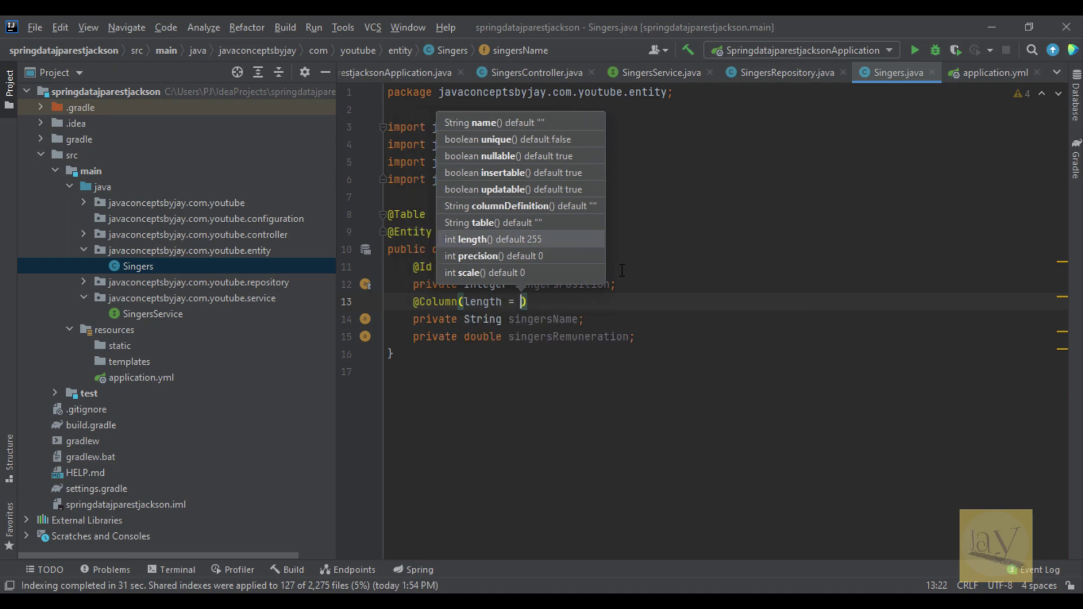
{"action": "type", "text": "15"}
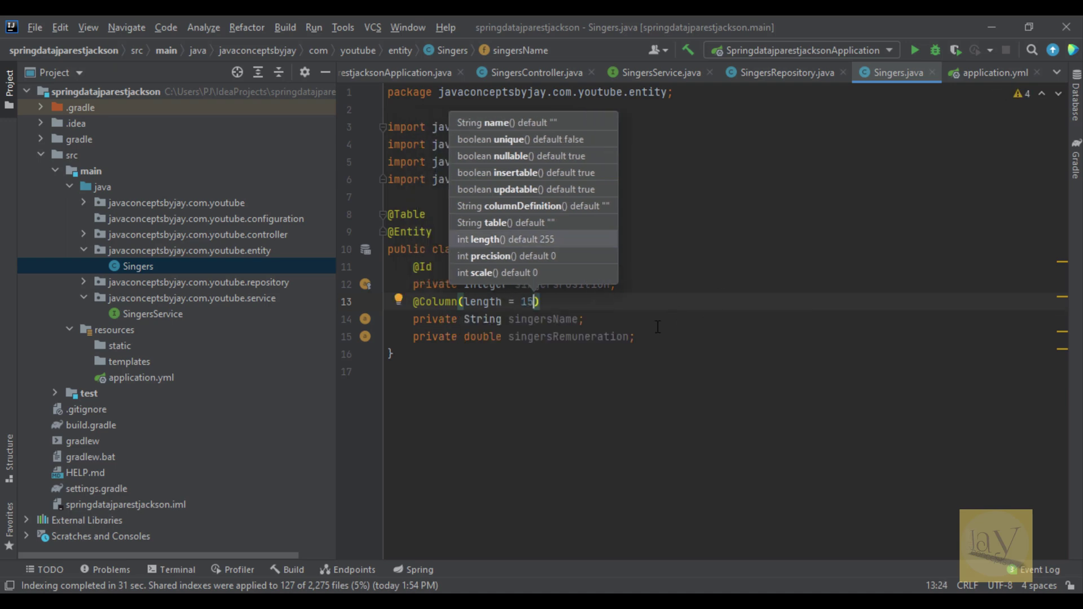
{"action": "left_click", "coordinate": [582, 355]}
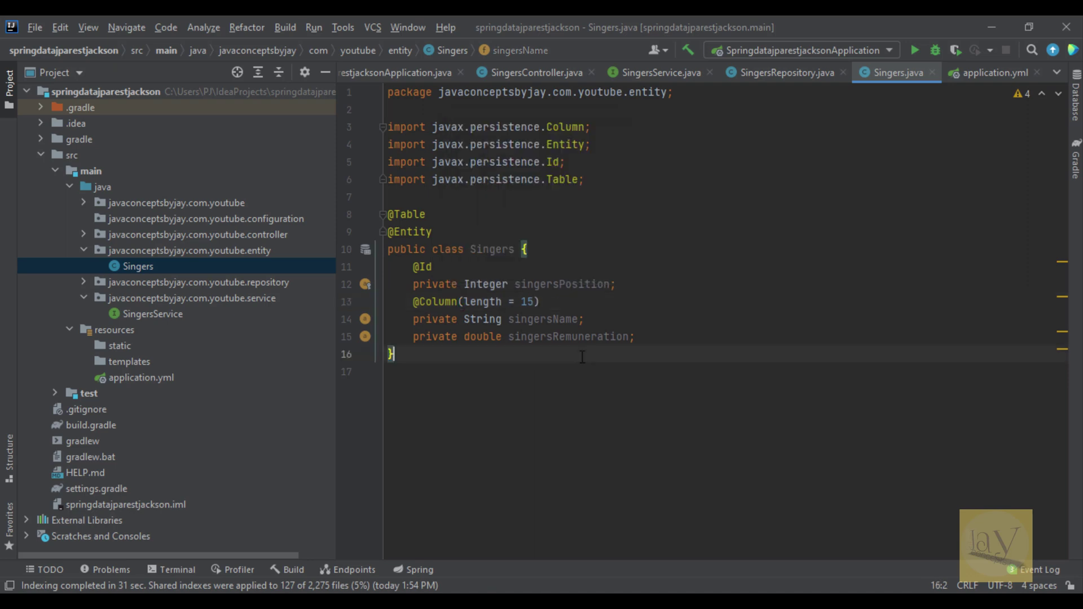
{"action": "left_click", "coordinate": [603, 320]}
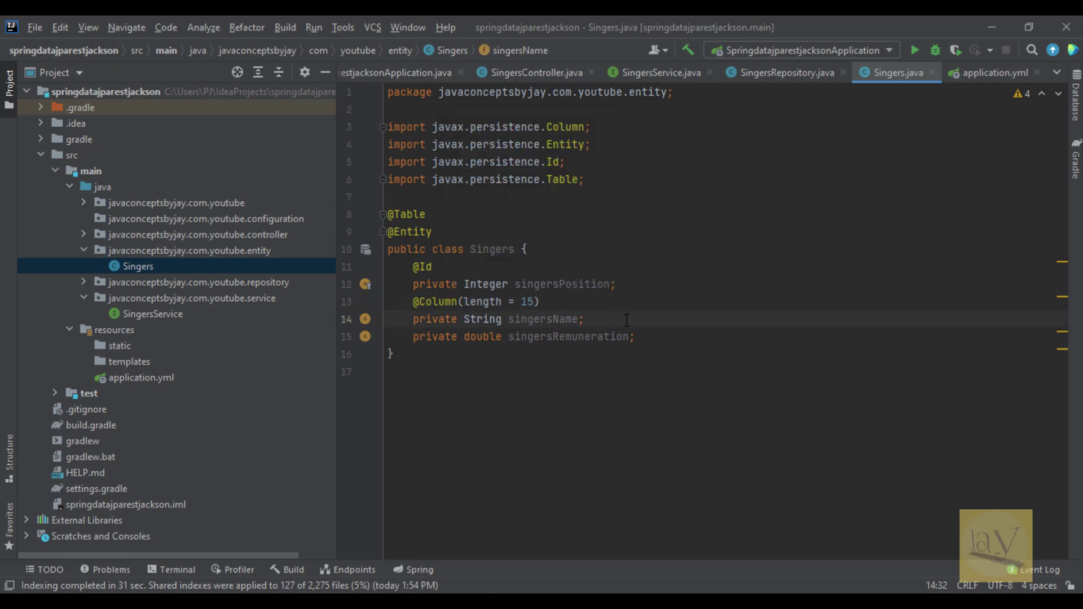
{"action": "key", "text": "Return"}
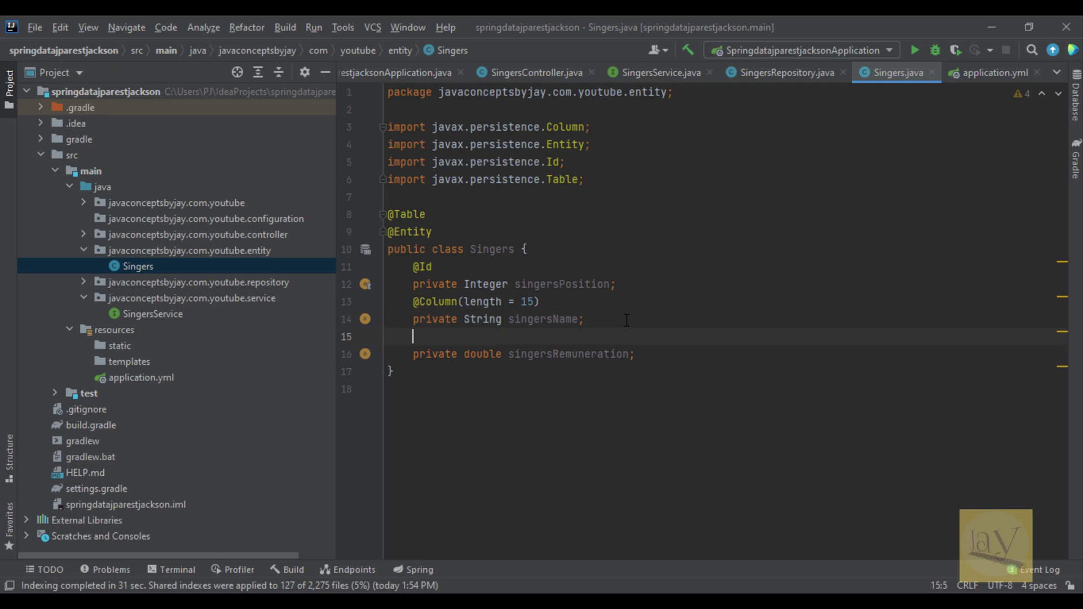
{"action": "type", "text": "@Column"}
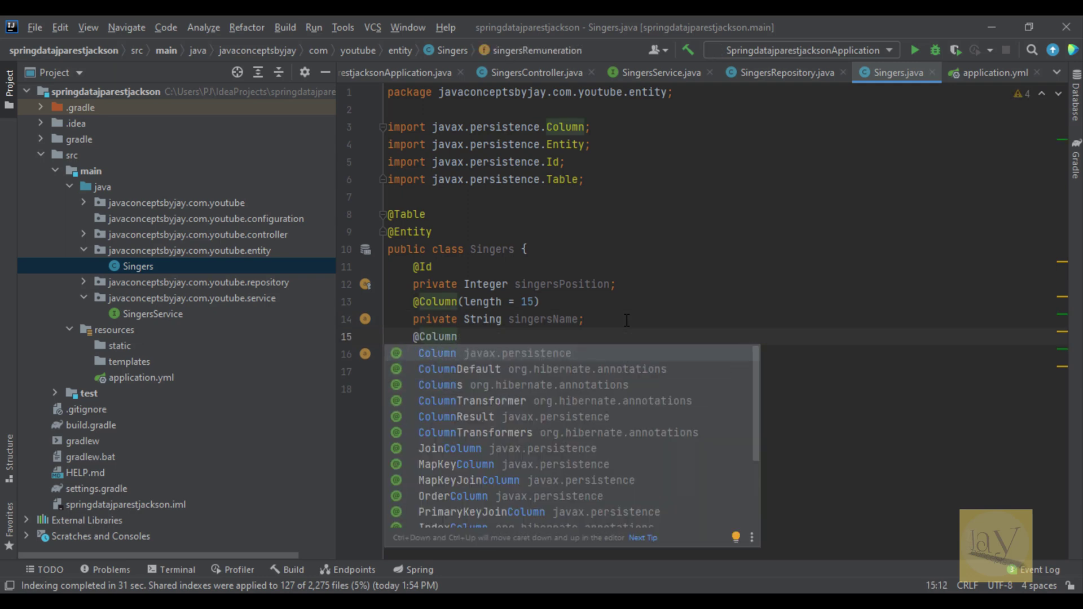
{"action": "type", "text": "(leng"}
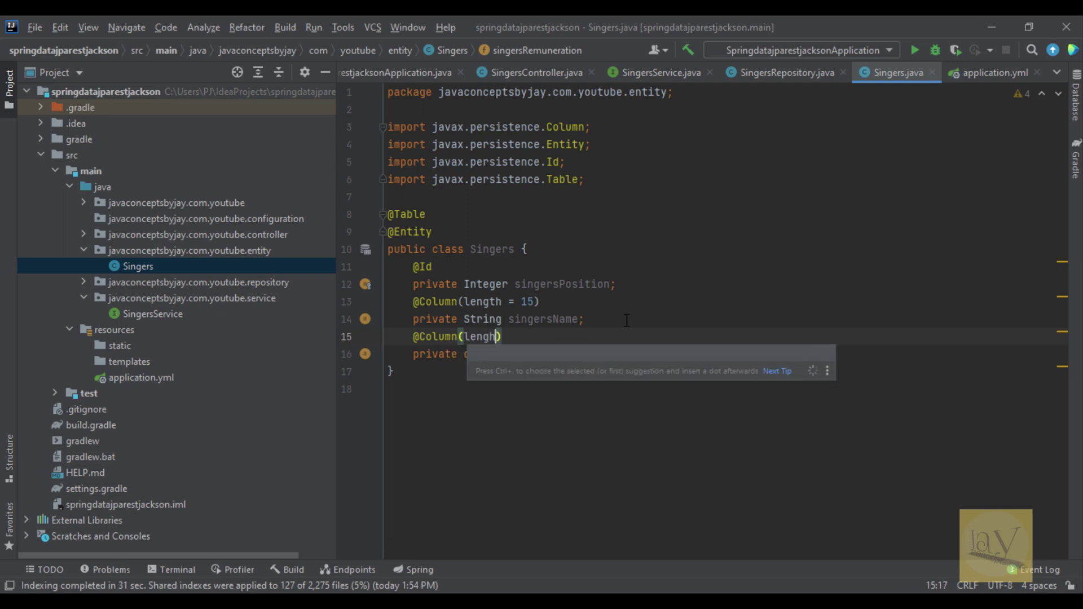
{"action": "type", "text": "ht="}
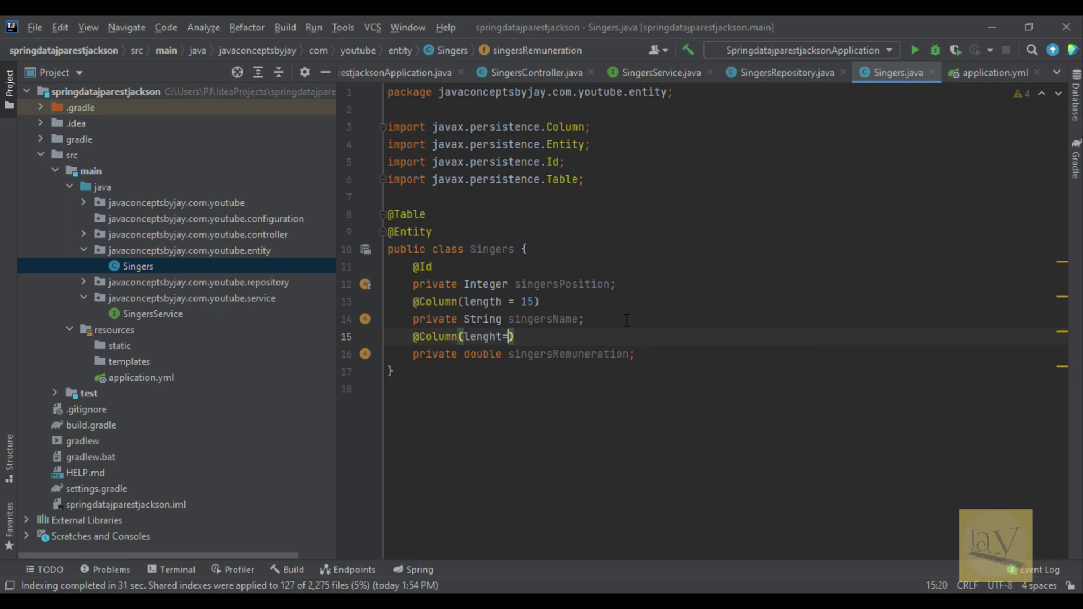
{"action": "type", "text": " 15"}
{"action": "left_click", "coordinate": [633, 316]}
{"action": "left_click", "coordinate": [496, 267]}
{"action": "key", "text": "Return"}
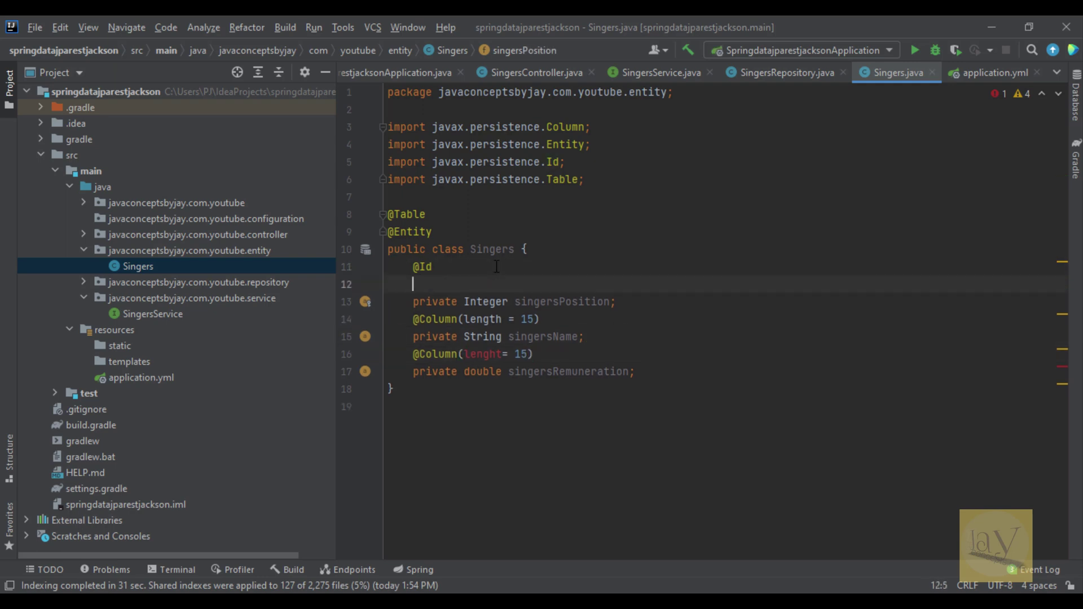
{"action": "type", "text": "@Column(length = 15"}
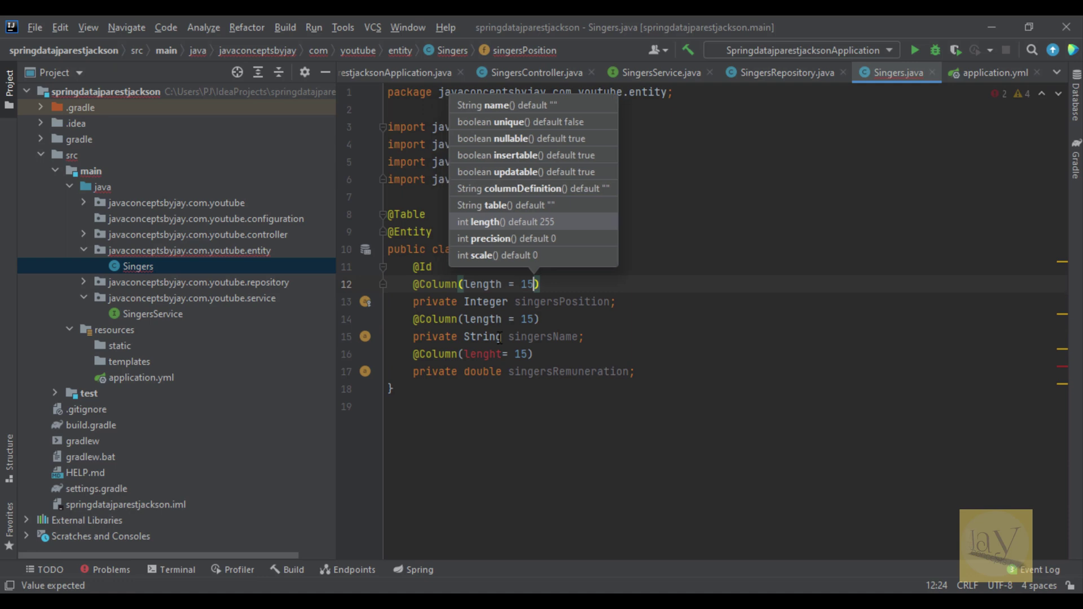
{"action": "left_click", "coordinate": [534, 422]}
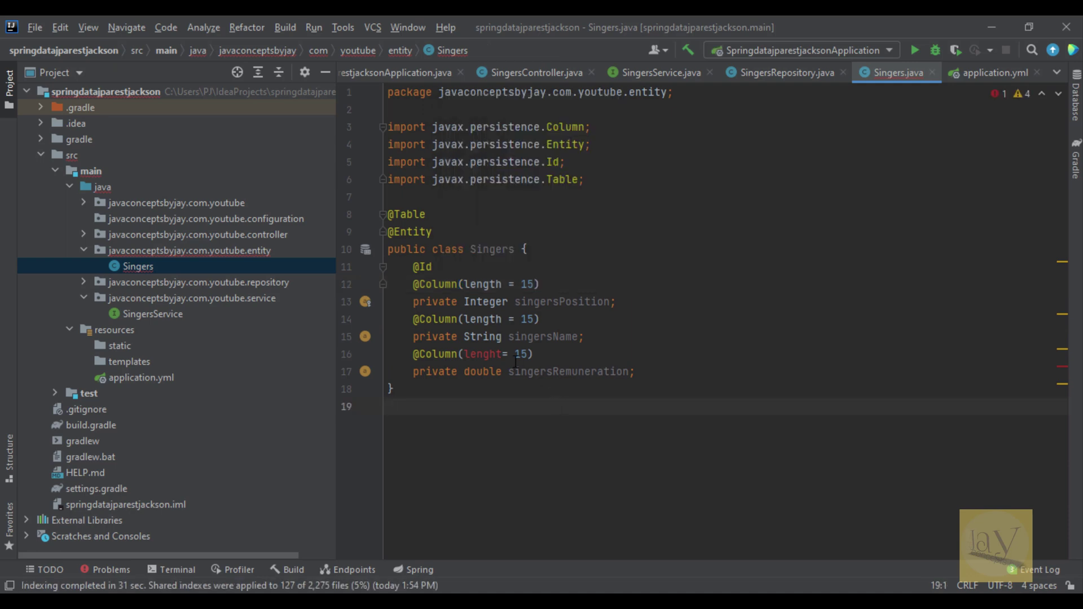
{"action": "left_click", "coordinate": [497, 354]}
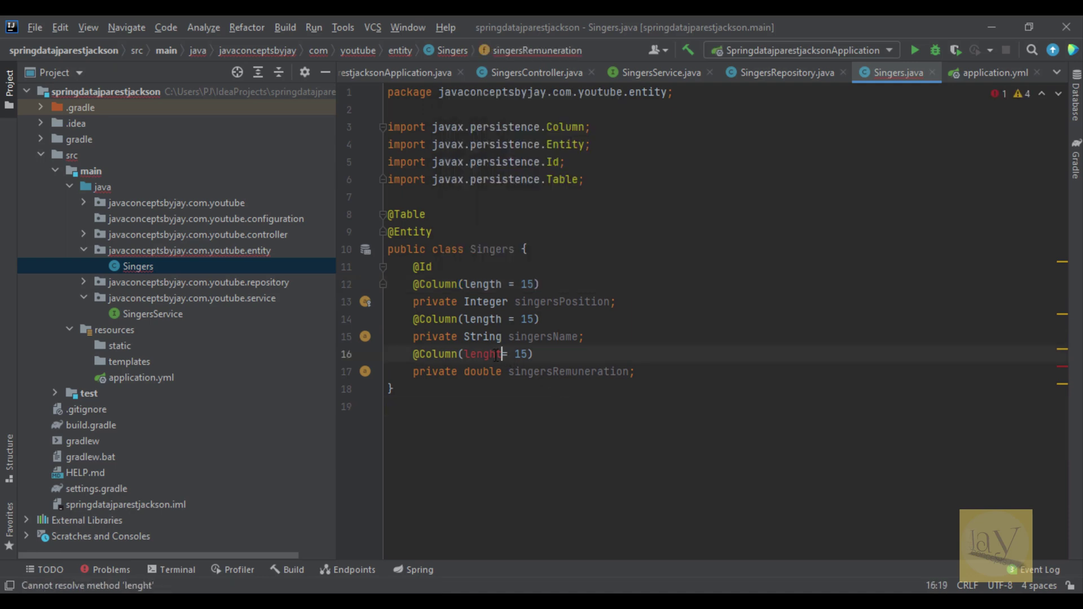
{"action": "key", "text": "BackSpace"}
{"action": "key", "text": "BackSpace"}
{"action": "key", "text": "BackSpace"}
{"action": "type", "text": "gth"}
{"action": "key", "text": "Right"}
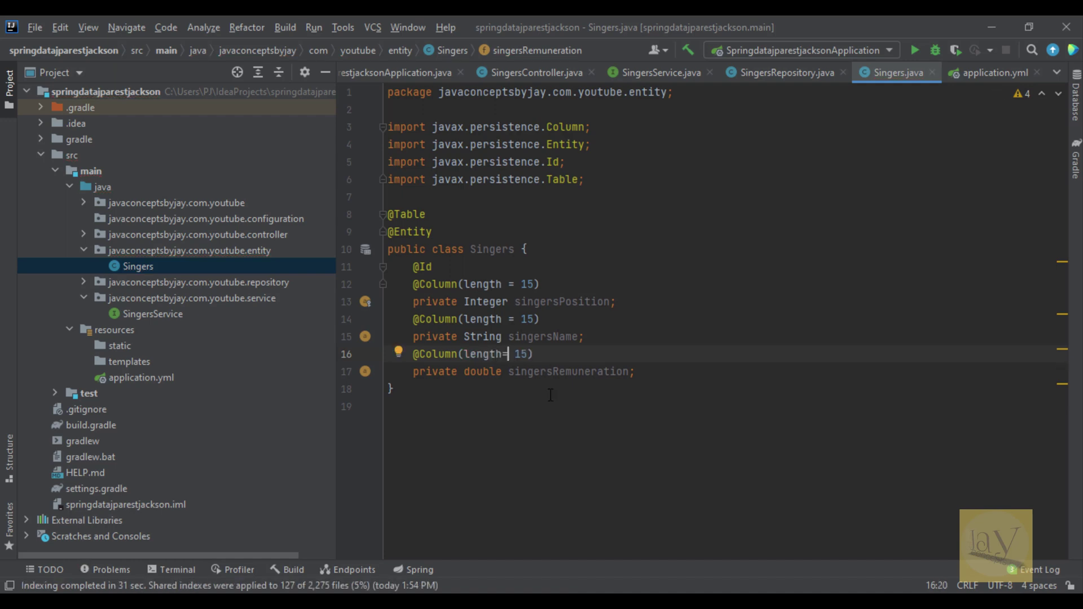
{"action": "double_click", "coordinate": [558, 301]}
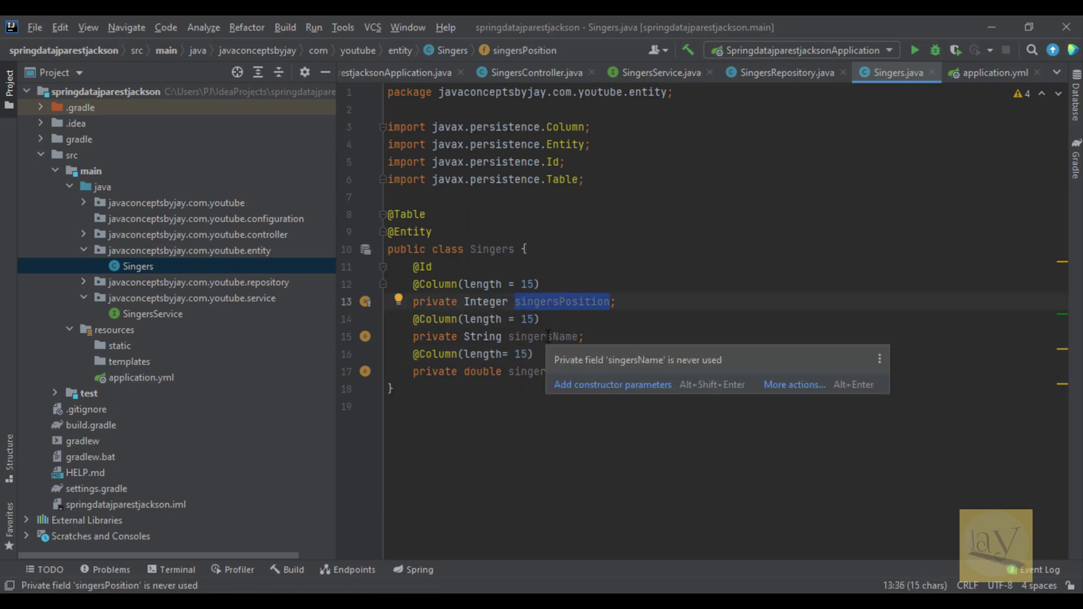
{"action": "double_click", "coordinate": [548, 335]}
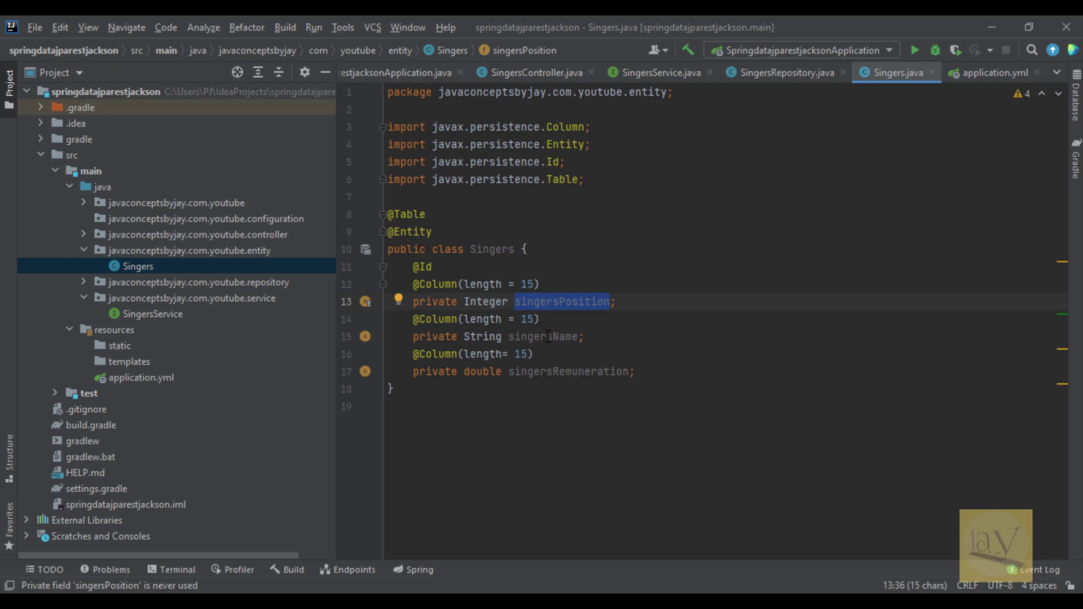
{"action": "double_click", "coordinate": [581, 371]}
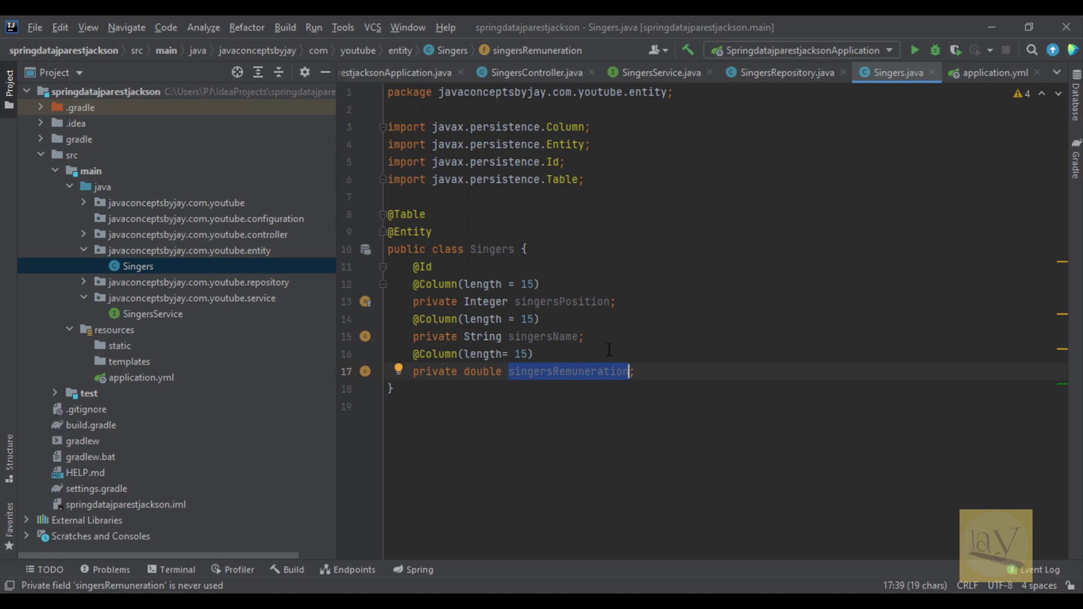
{"action": "left_click", "coordinate": [602, 268]}
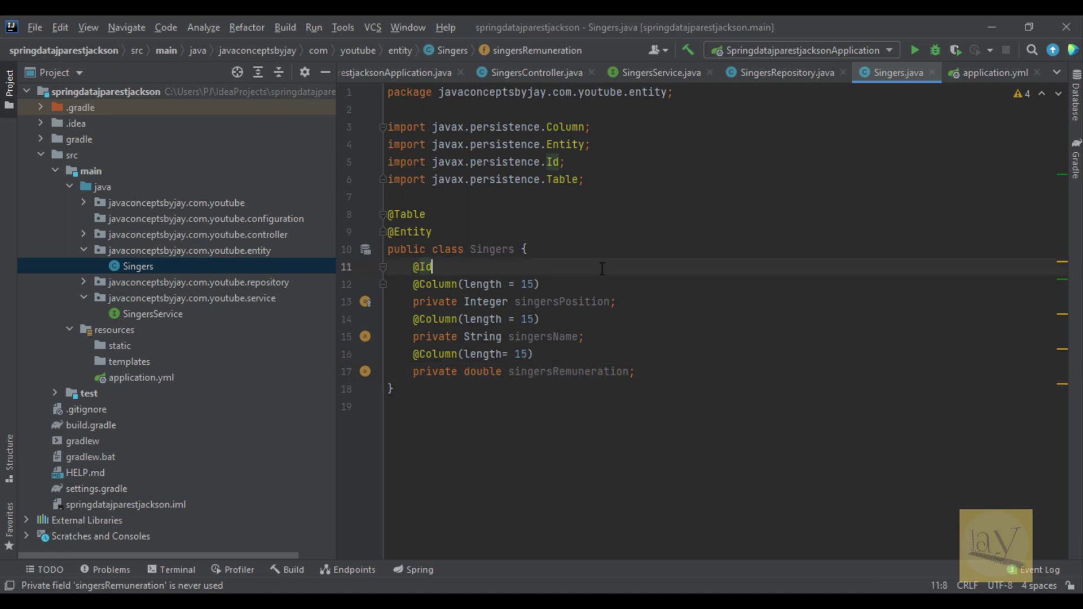
{"action": "double_click", "coordinate": [491, 249]}
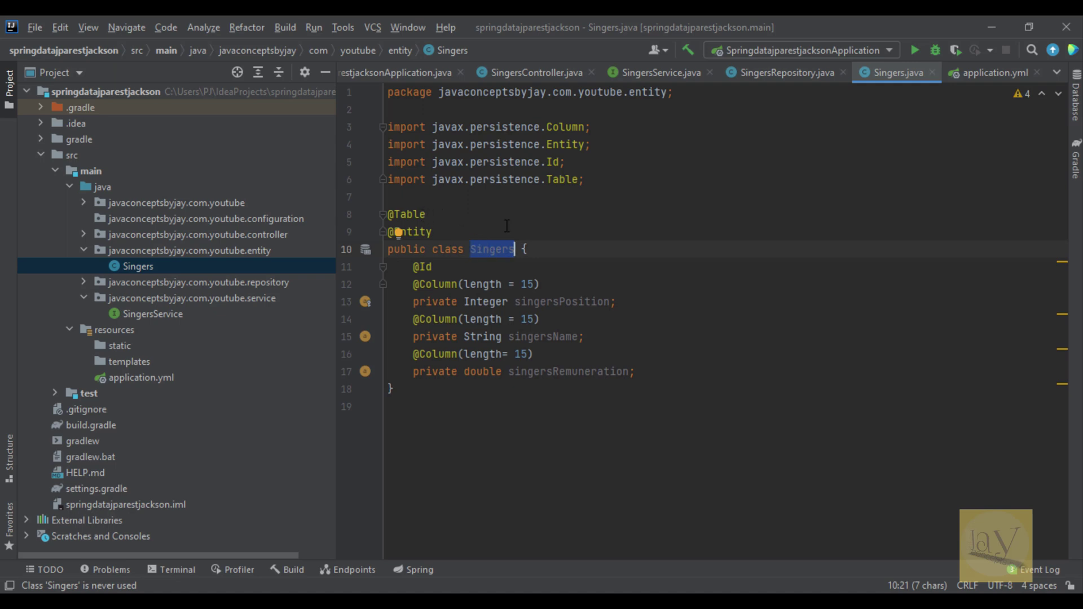
{"action": "left_click", "coordinate": [472, 231]}
{"action": "key", "text": "Return"}
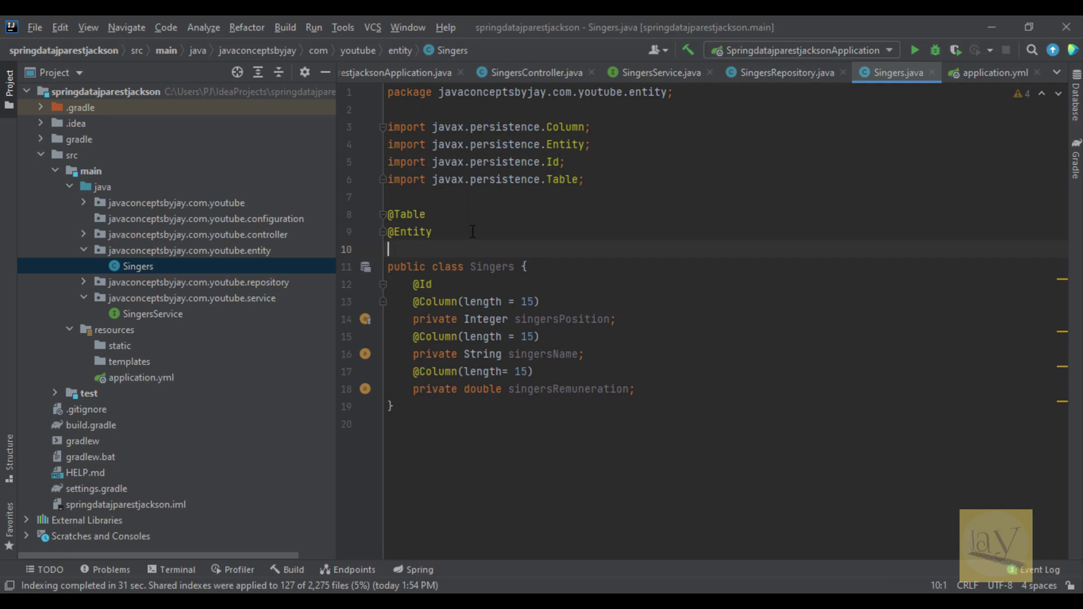
{"action": "type", "text": "@"}
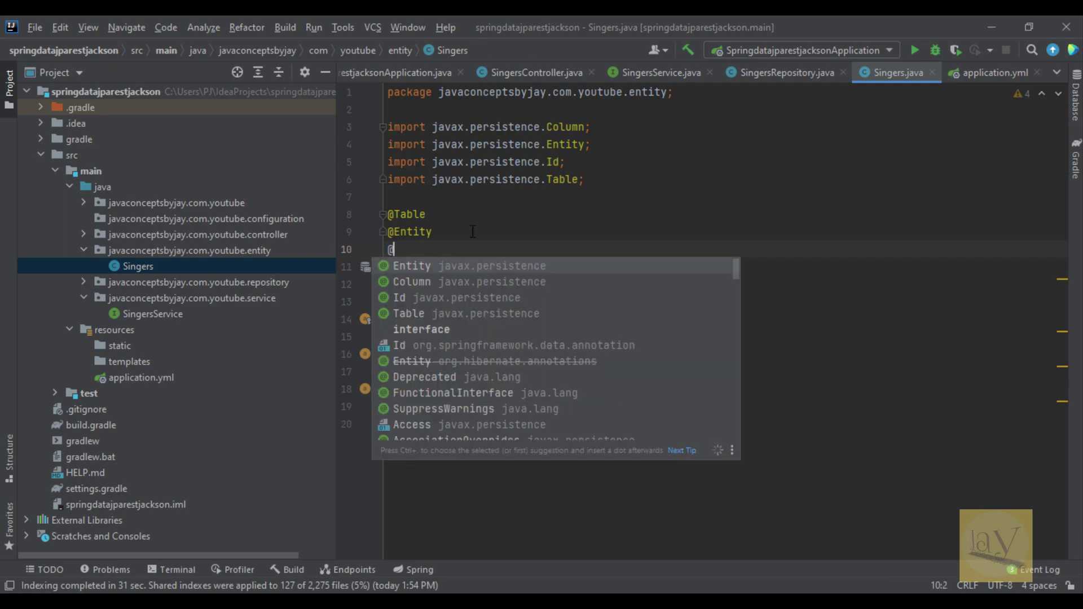
{"action": "type", "text": "Da"}
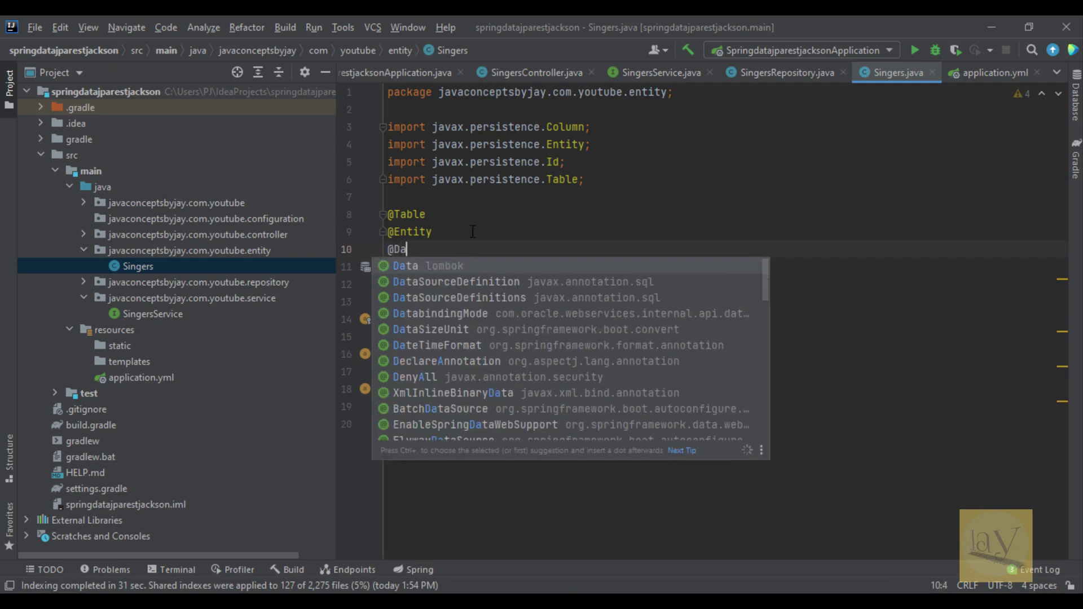
{"action": "type", "text": "ta"}
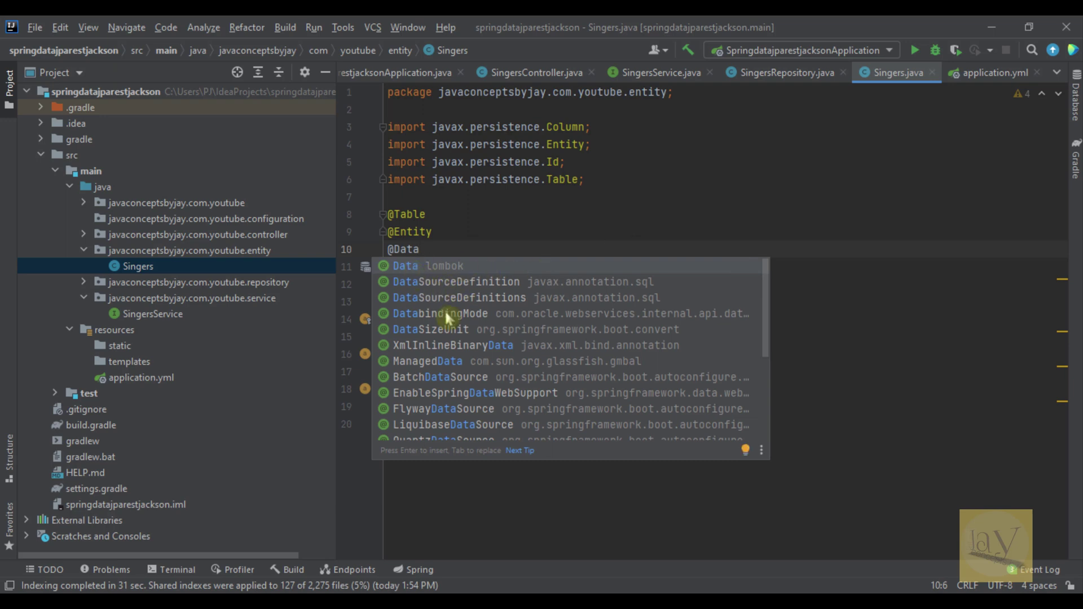
{"action": "key", "text": "Return"}
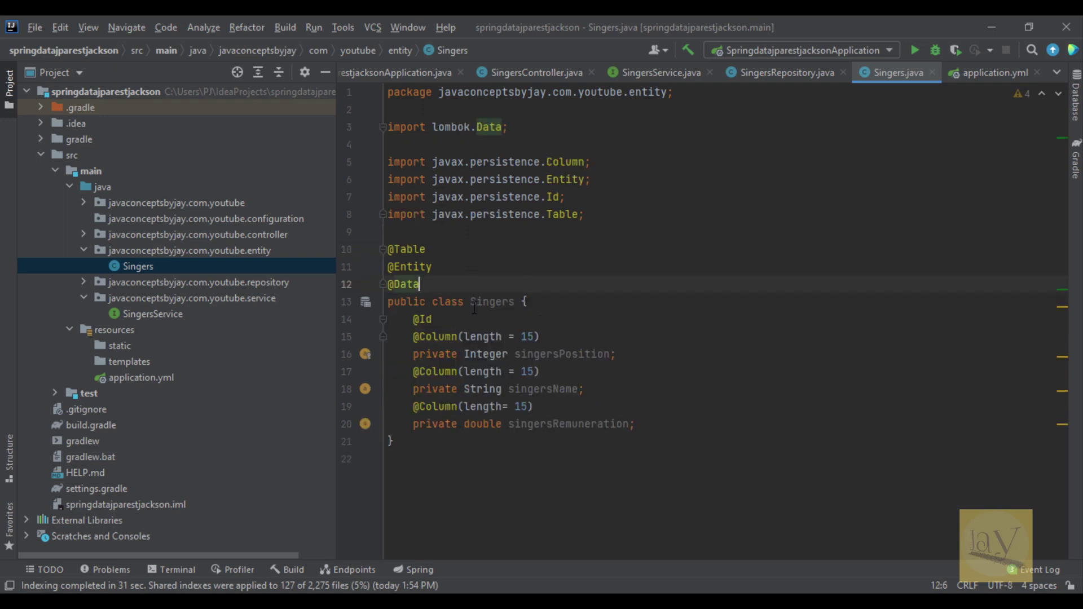
{"action": "left_click", "coordinate": [408, 285]}
{"action": "left_click", "coordinate": [409, 288], "text": "ctrl"}
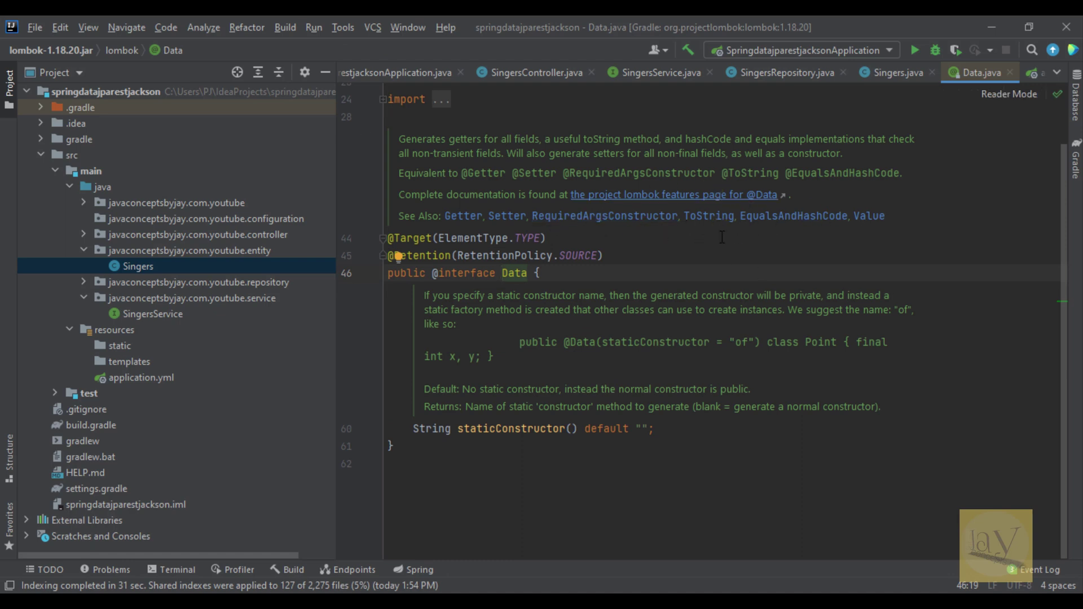
{"action": "key", "text": "ctrl+F4"}
{"action": "left_click", "coordinate": [457, 284]}
{"action": "key", "text": "Return"}
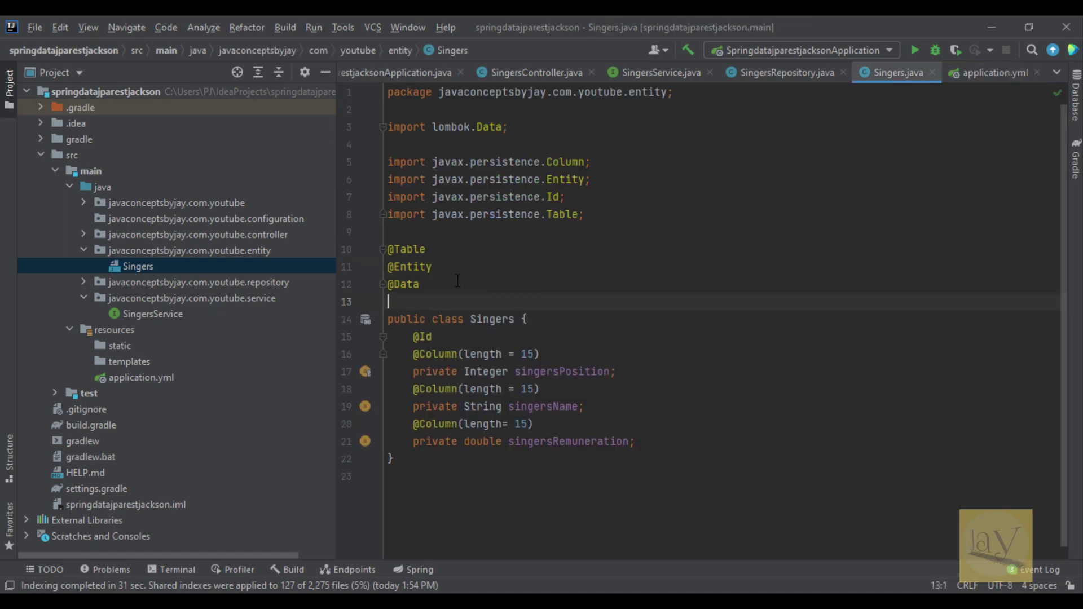
{"action": "type", "text": "@N"}
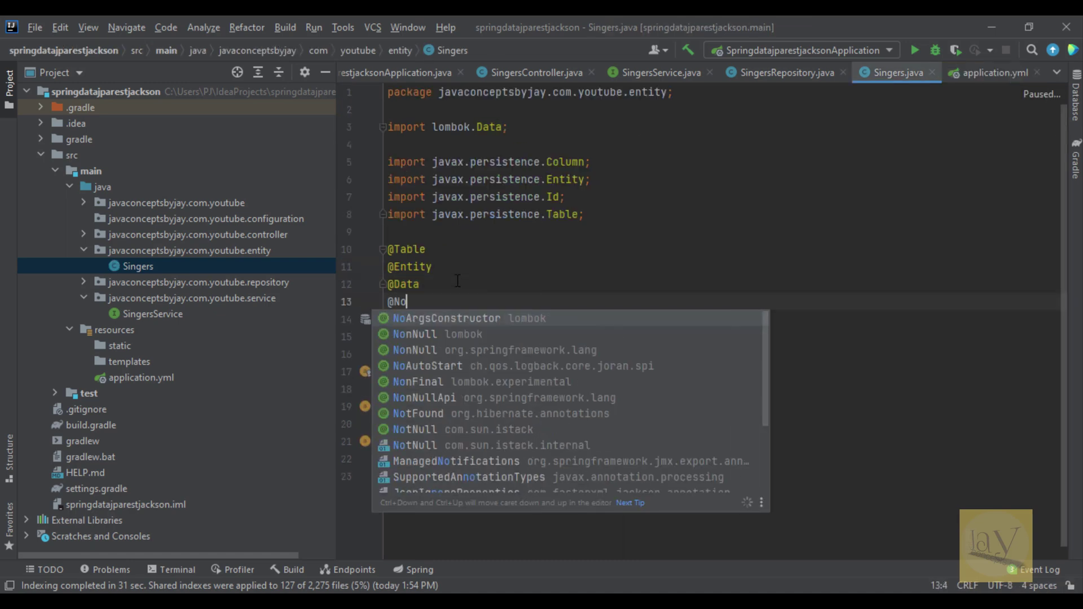
{"action": "type", "text": "o"}
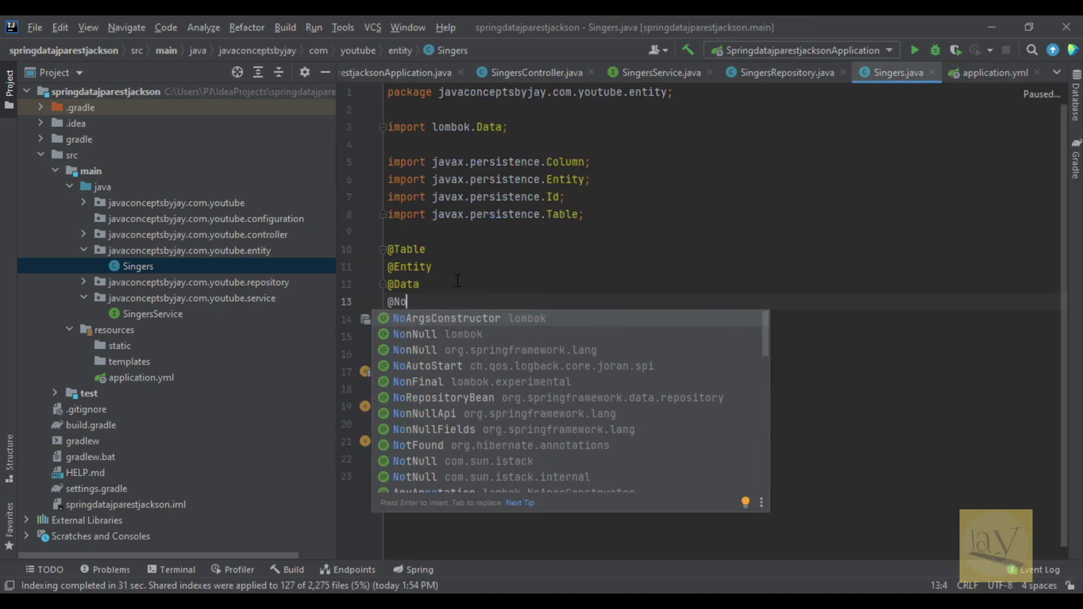
{"action": "key", "text": "Return"}
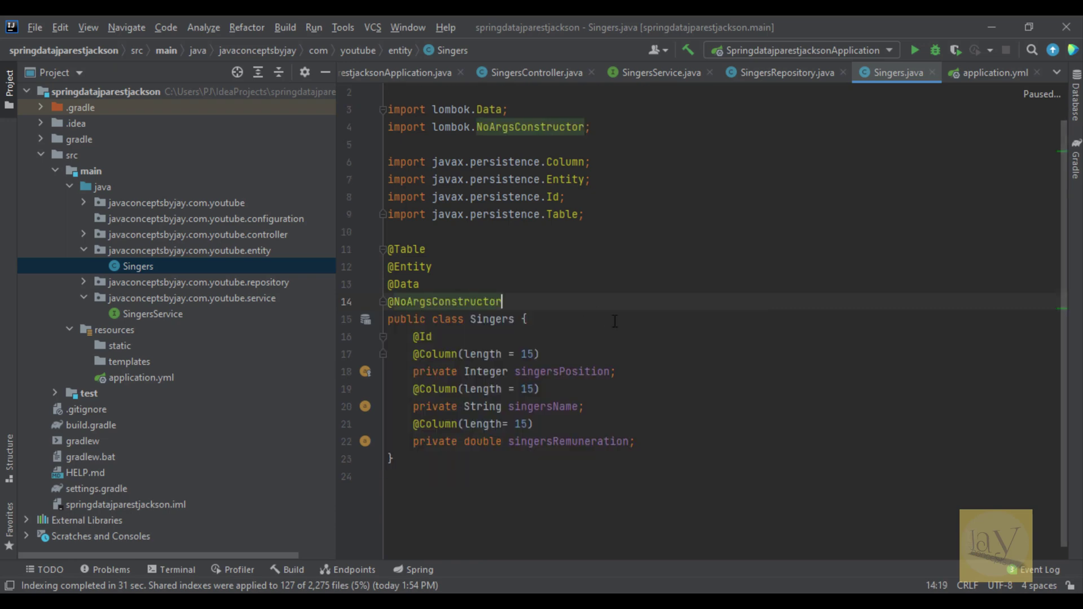
{"action": "left_click", "coordinate": [476, 302], "text": "ctrl"}
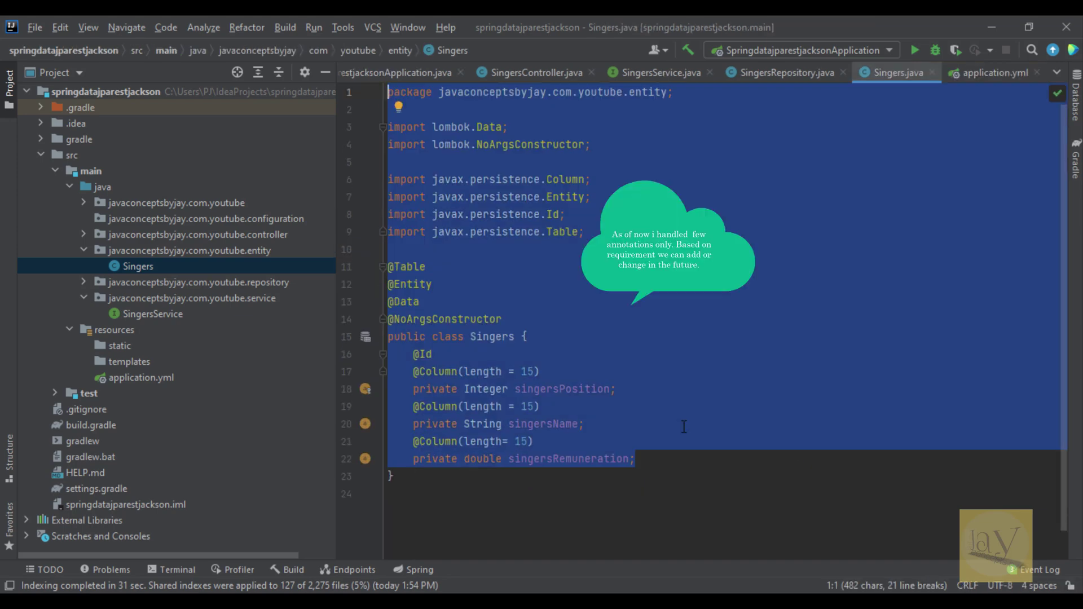
{"action": "left_click", "coordinate": [684, 426]}
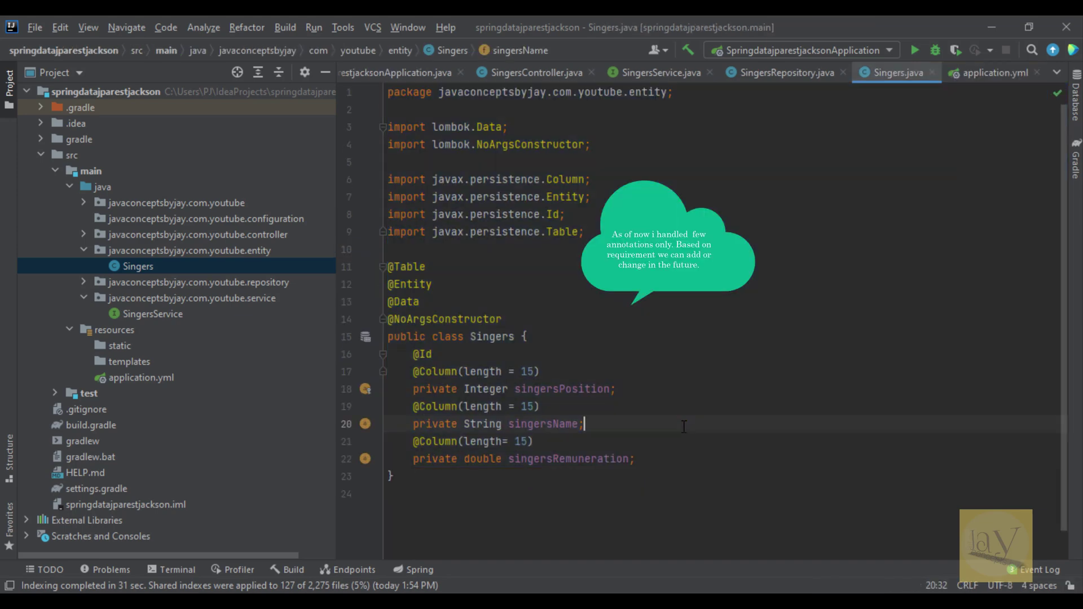